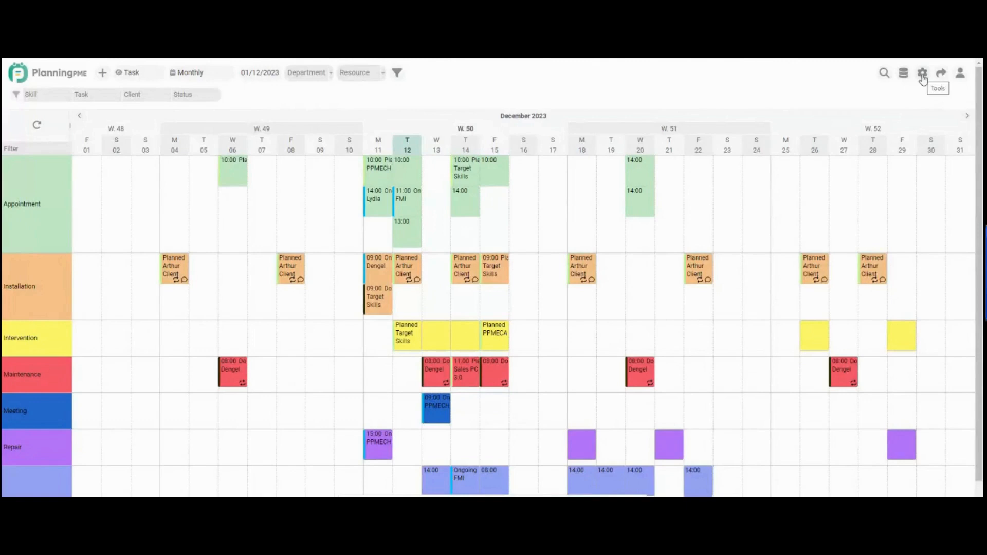
- Open the description settings for the Unavailability - Box type and add the Label, Resource and Status fields
{"action": "left_click", "coordinate": [923, 75]}
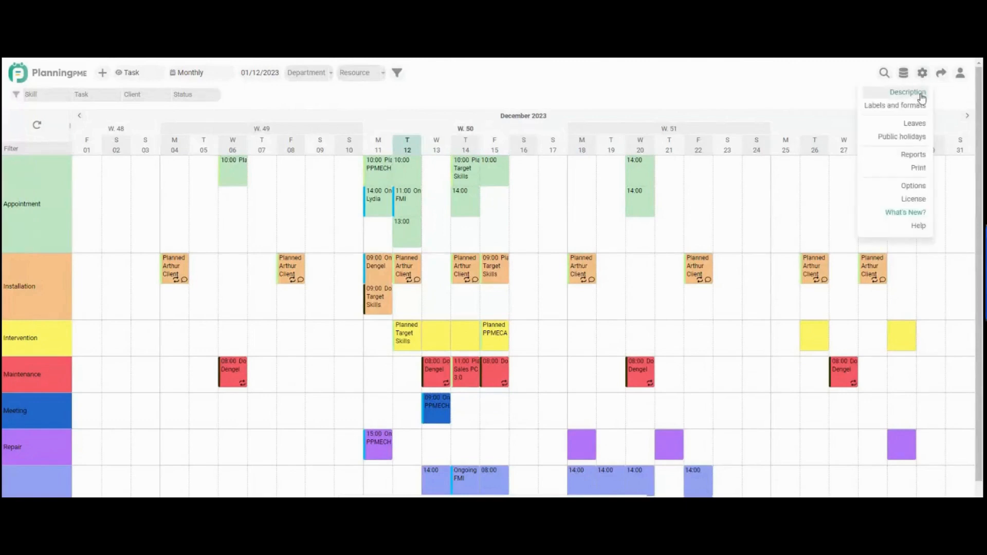
{"action": "left_click", "coordinate": [922, 97]}
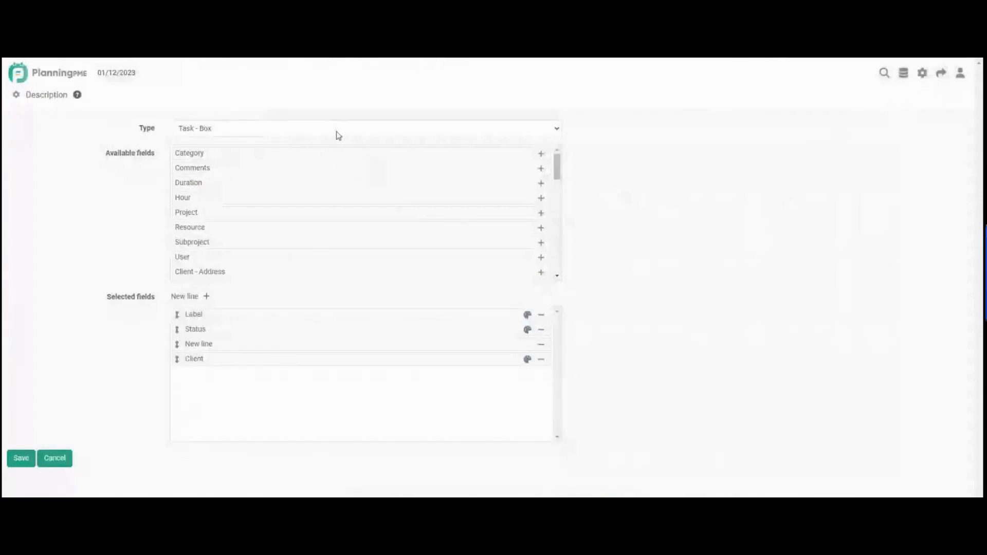
{"action": "left_click", "coordinate": [338, 133]}
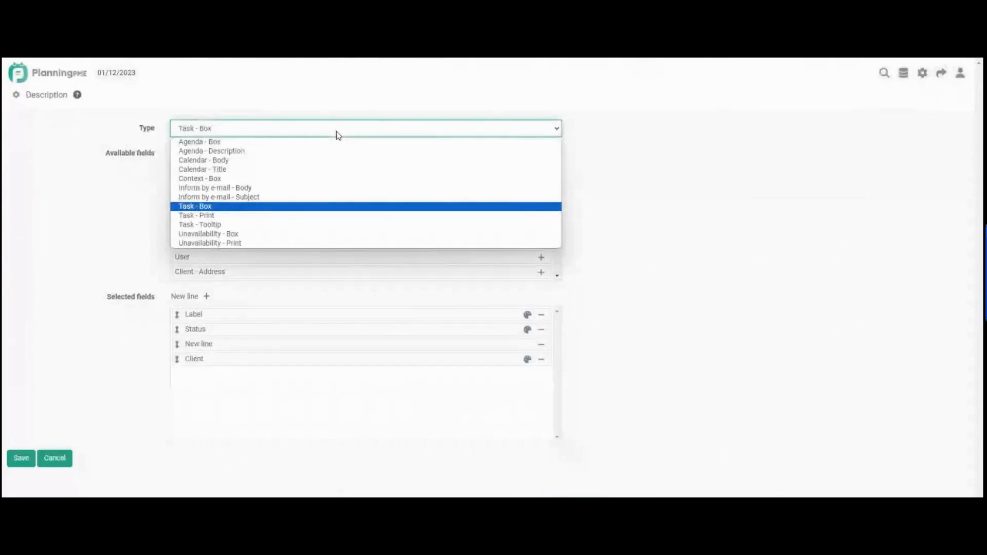
{"action": "left_click", "coordinate": [239, 235]}
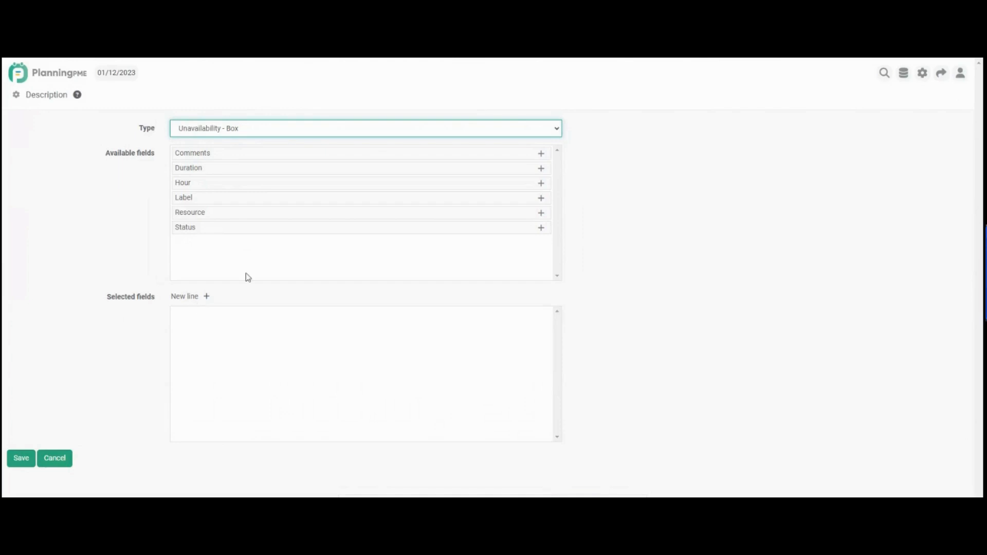
{"action": "left_click", "coordinate": [541, 199]}
{"action": "left_click", "coordinate": [541, 199]}
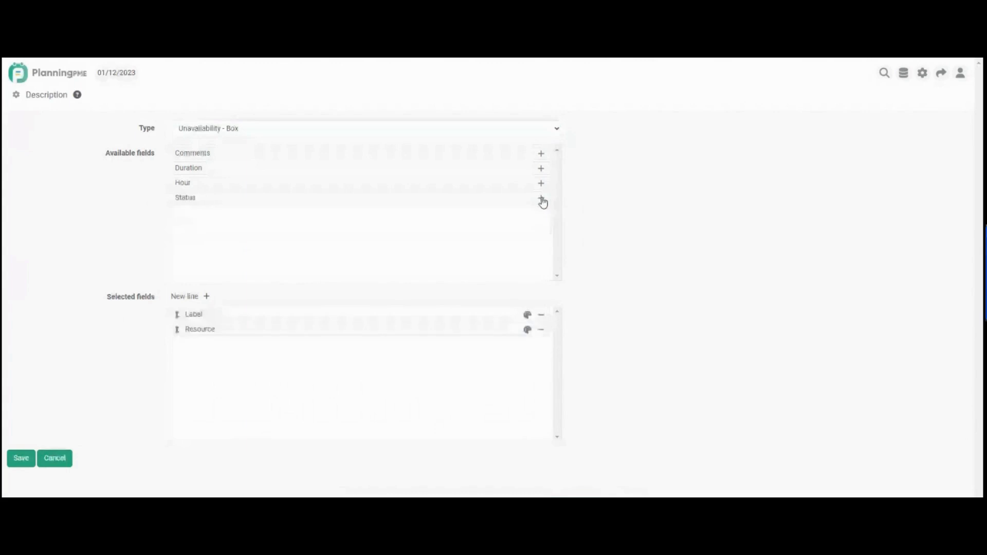
{"action": "left_click", "coordinate": [542, 199]}
- Insert a new line between Label and Resource and another between Resource and Status in the selected fields
{"action": "left_click", "coordinate": [202, 302]}
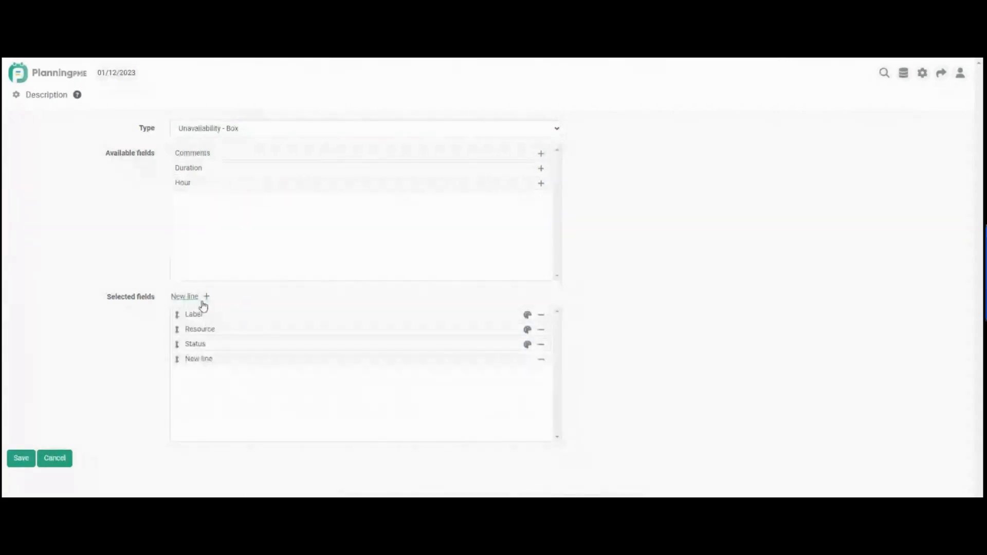
{"action": "left_click_drag", "start_coordinate": [203, 357], "coordinate": [205, 332]}
{"action": "left_click", "coordinate": [197, 301]}
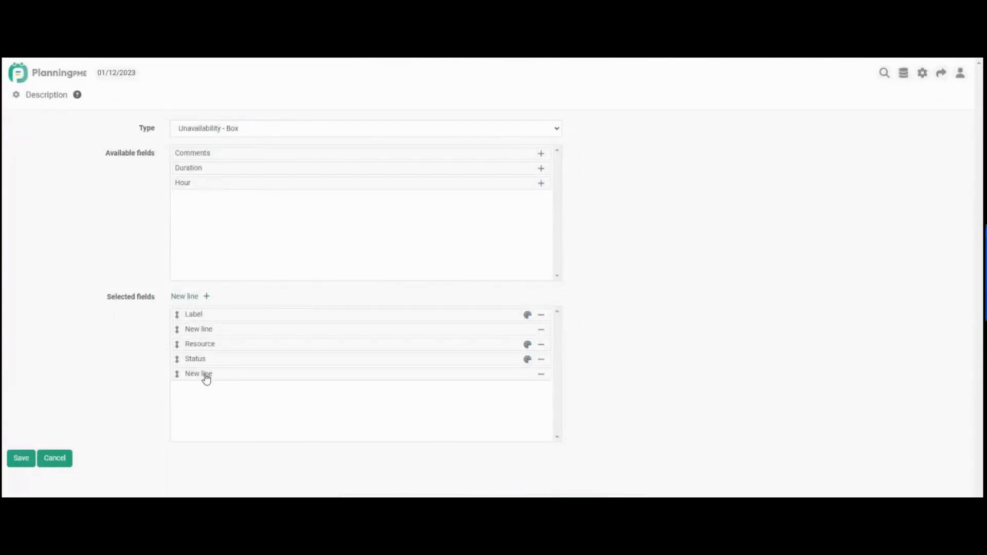
{"action": "left_click_drag", "start_coordinate": [206, 378], "coordinate": [206, 358]}
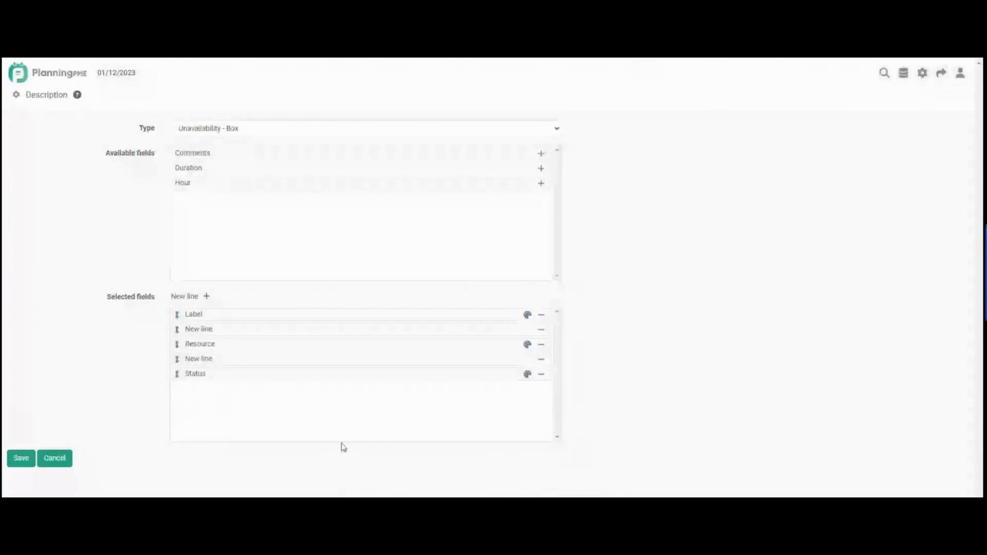
- Set the Label field's style to Bold and its color mode to Custom
{"action": "left_click", "coordinate": [528, 316]}
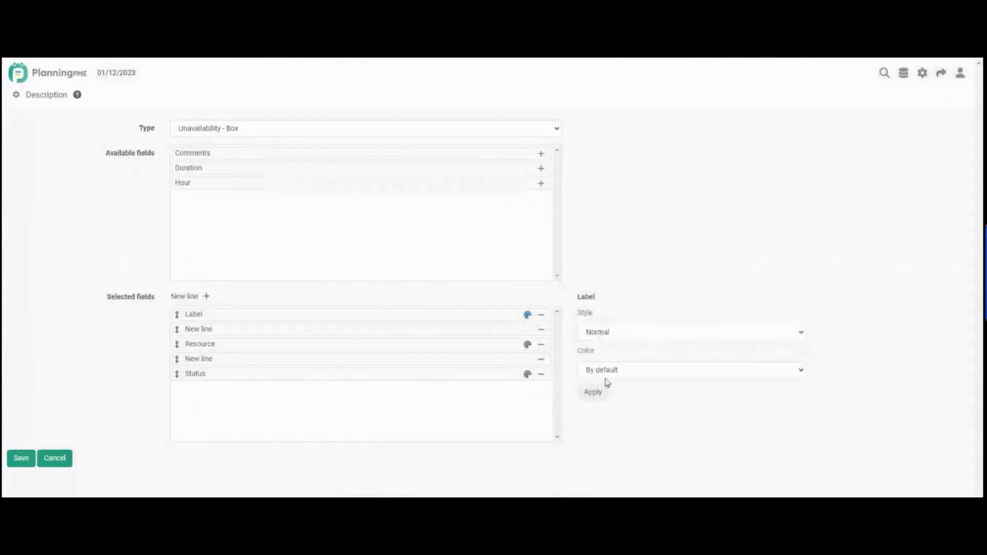
{"action": "left_click", "coordinate": [611, 333]}
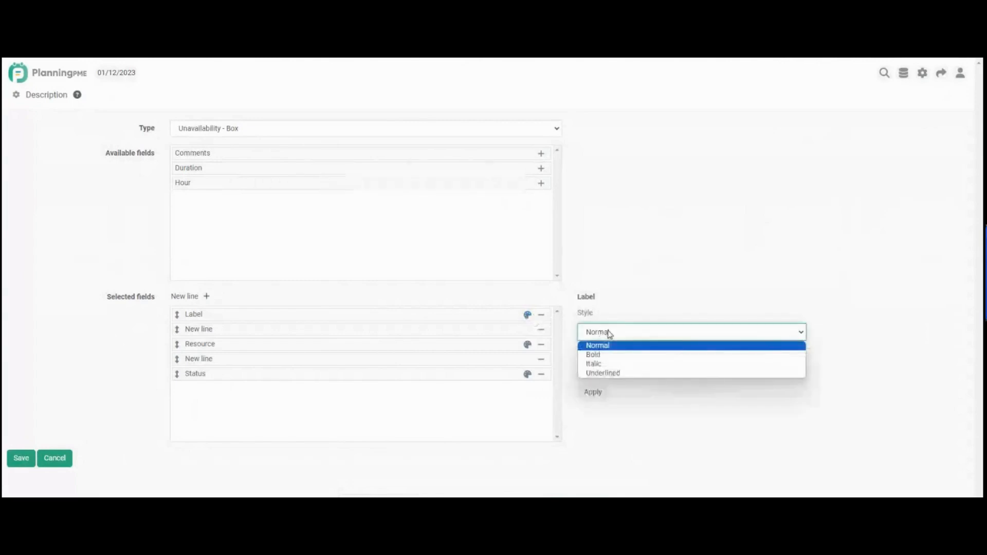
{"action": "left_click", "coordinate": [610, 359]}
{"action": "left_click", "coordinate": [610, 374]}
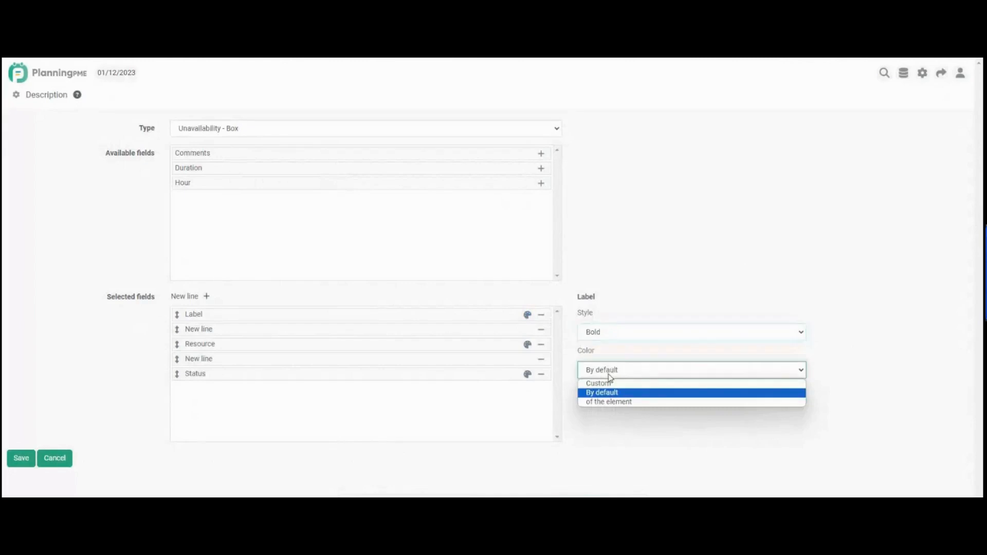
{"action": "left_click", "coordinate": [611, 383]}
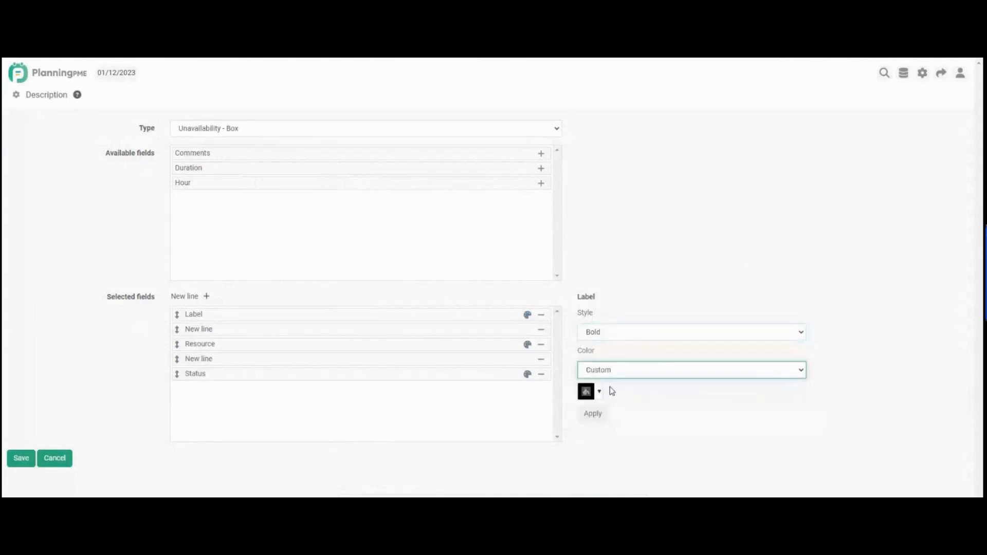
{"action": "left_click", "coordinate": [600, 392]}
{"action": "left_click", "coordinate": [669, 432]}
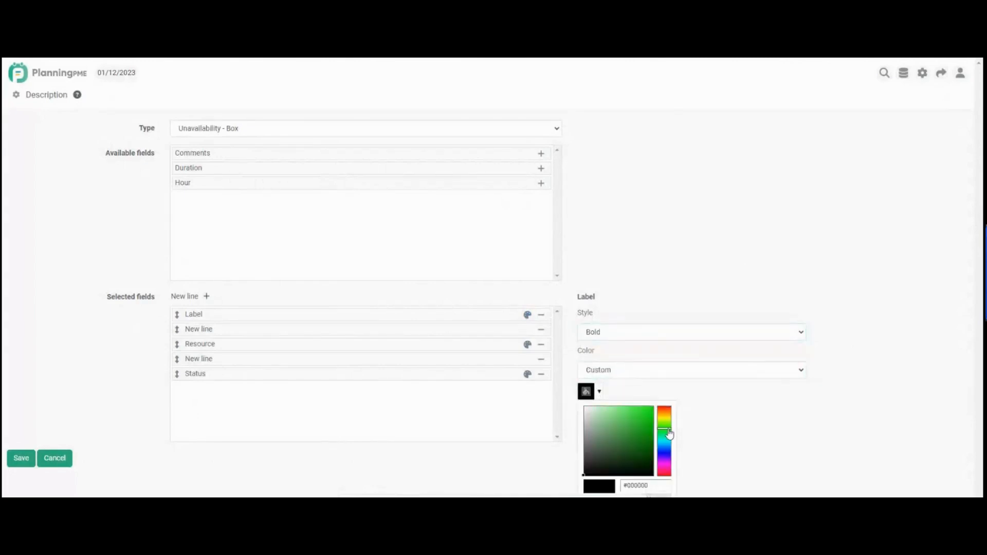
{"action": "left_click", "coordinate": [659, 497]}
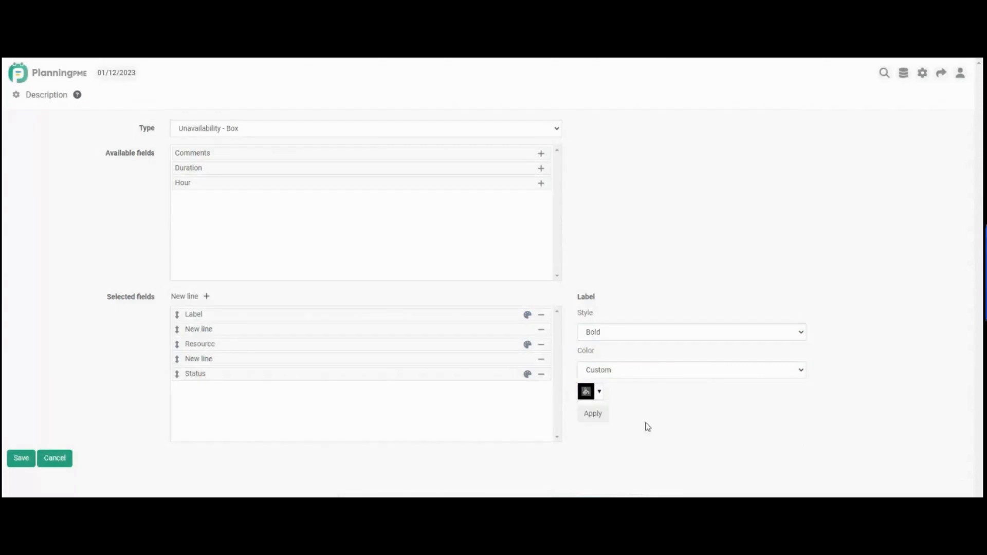
- Choose a yellowish green as the Label field's custom color, apply the formatting and save the description
{"action": "left_click", "coordinate": [600, 392]}
{"action": "left_click", "coordinate": [666, 422]}
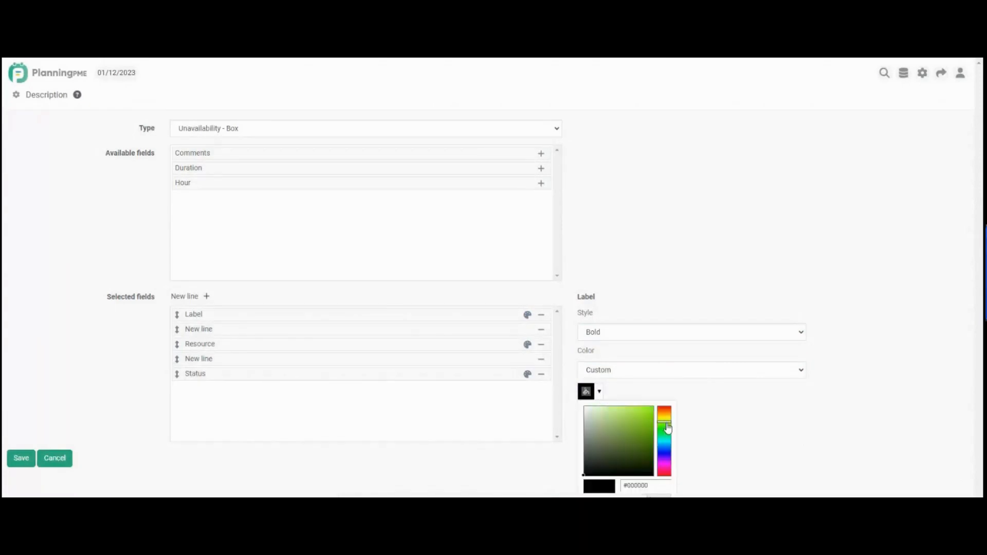
{"action": "left_click", "coordinate": [642, 421]}
{"action": "left_click", "coordinate": [659, 496]}
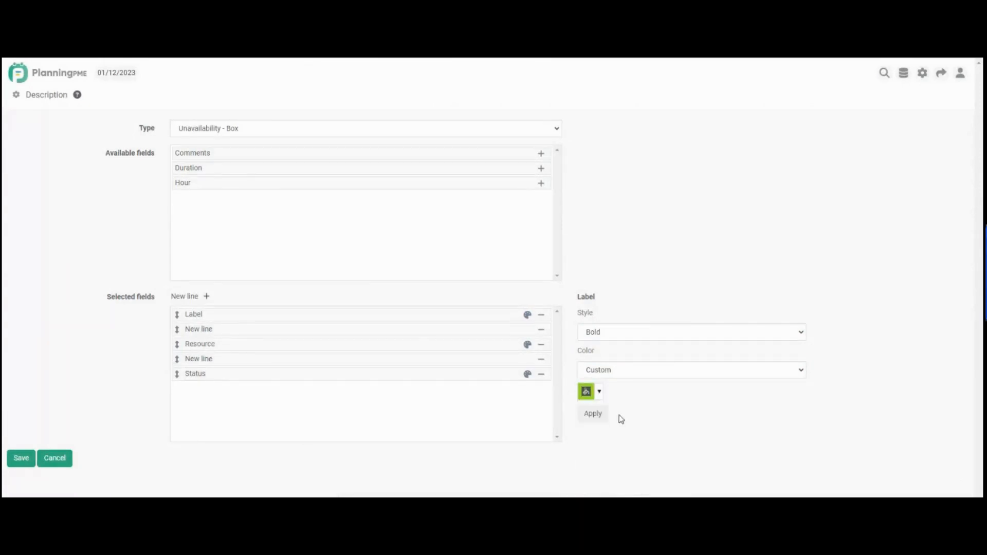
{"action": "left_click", "coordinate": [594, 415]}
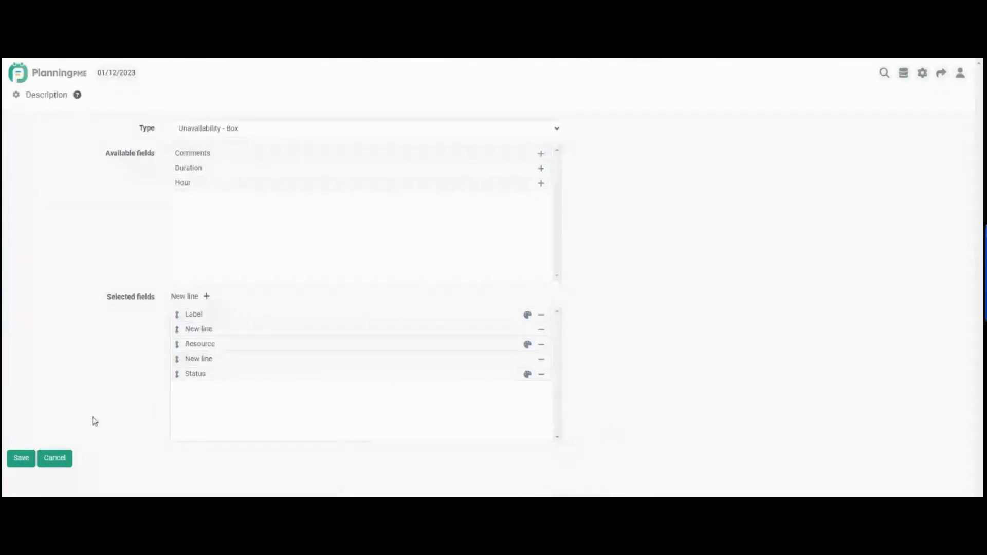
{"action": "left_click", "coordinate": [21, 459]}
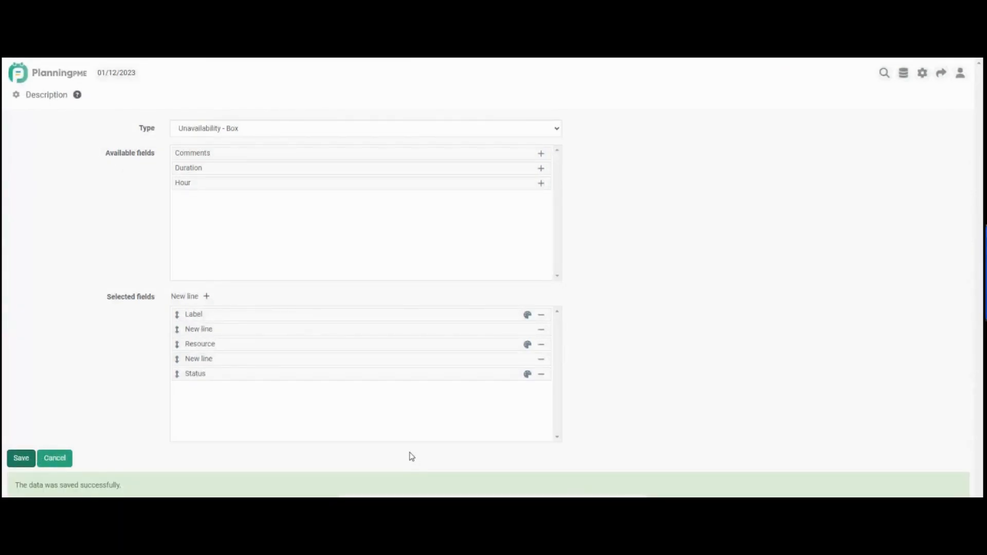
- Format the Status field in Italic with the color "of the element", apply it and save the description
{"action": "left_click", "coordinate": [526, 377]}
{"action": "left_click", "coordinate": [647, 335]}
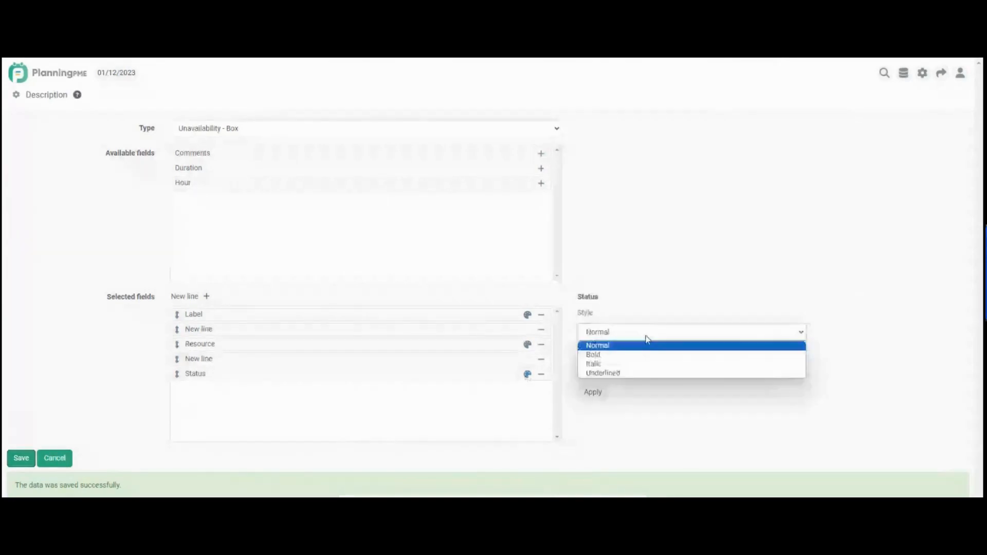
{"action": "left_click", "coordinate": [647, 365]}
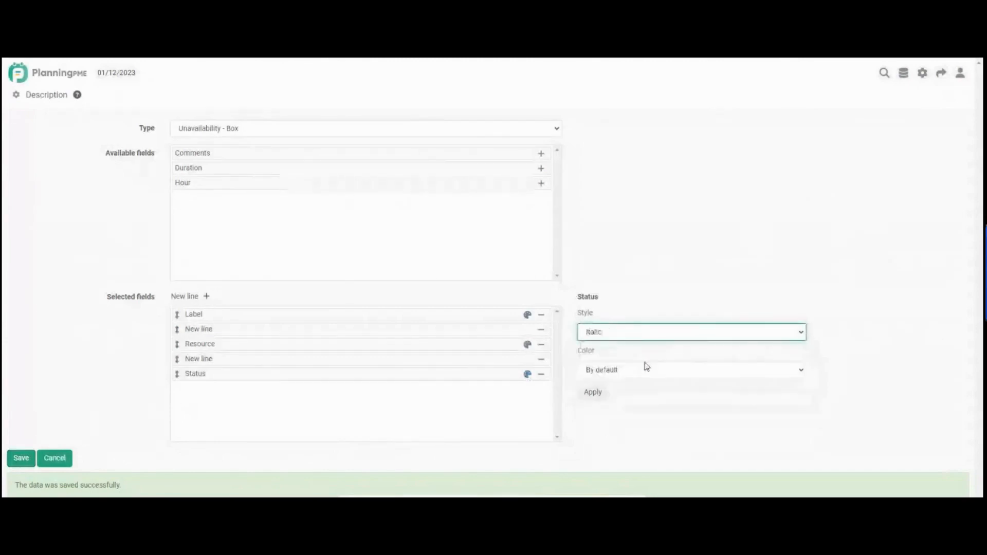
{"action": "left_click", "coordinate": [643, 370]}
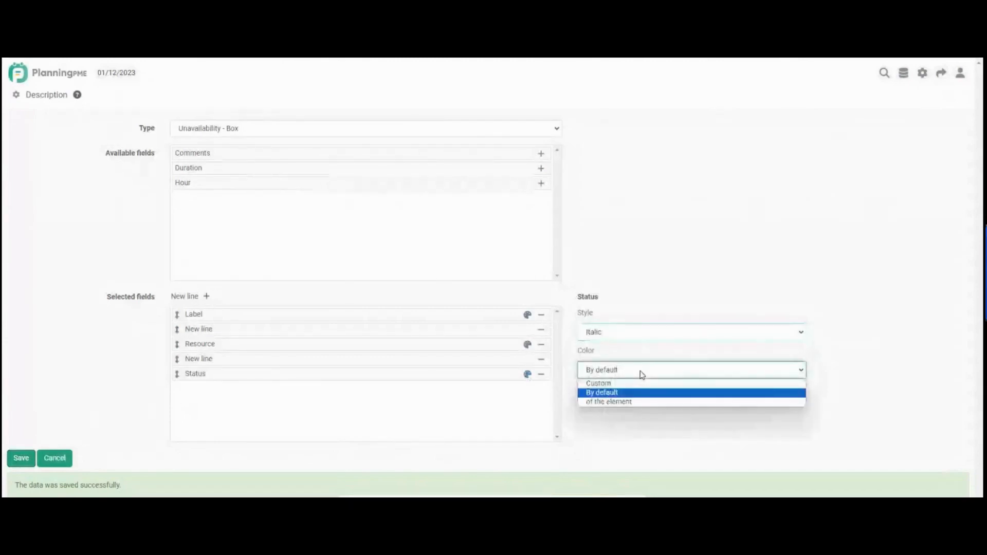
{"action": "left_click", "coordinate": [639, 402]}
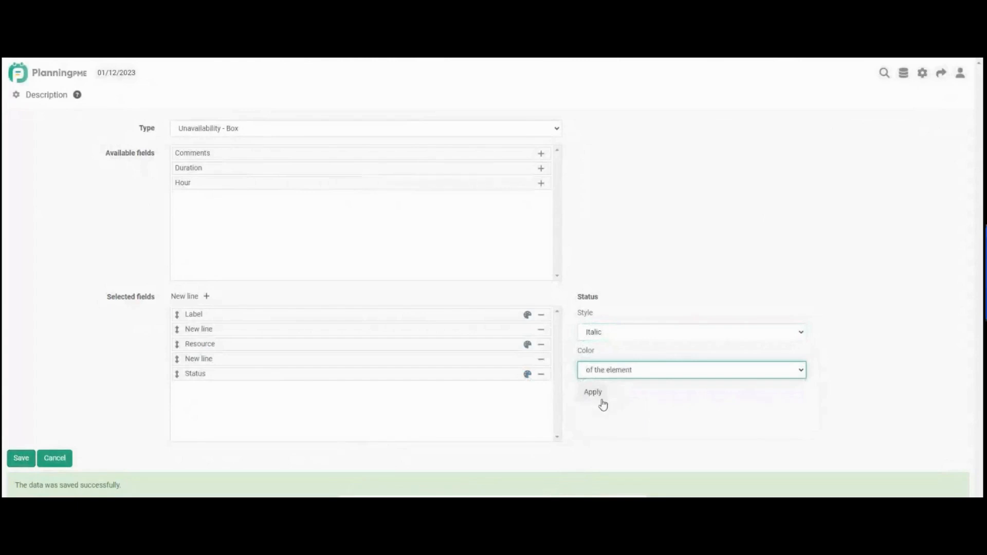
{"action": "left_click", "coordinate": [594, 394]}
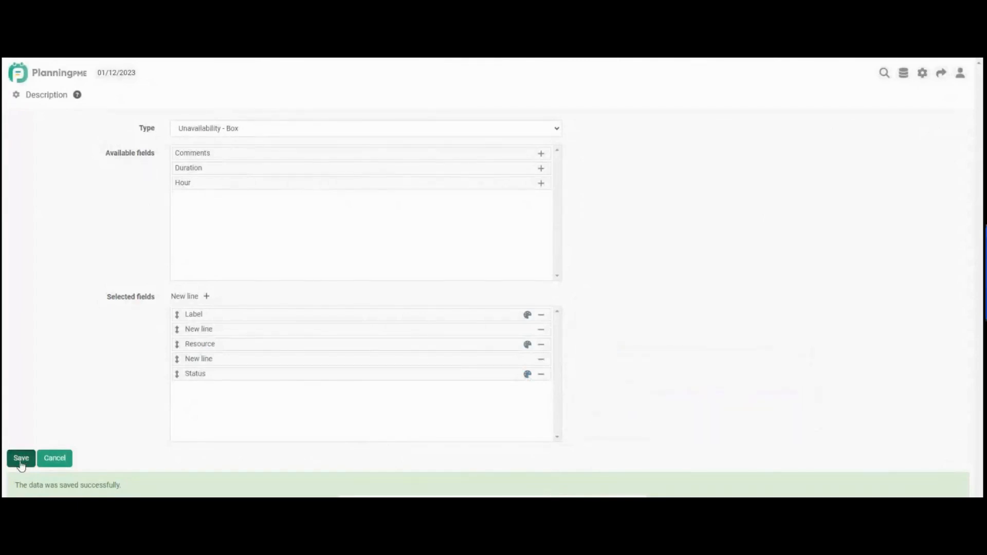
- Return to the schedule in Resource view and examine the formatted unavailability box spanning 12 to 14 December
{"action": "left_click", "coordinate": [22, 81]}
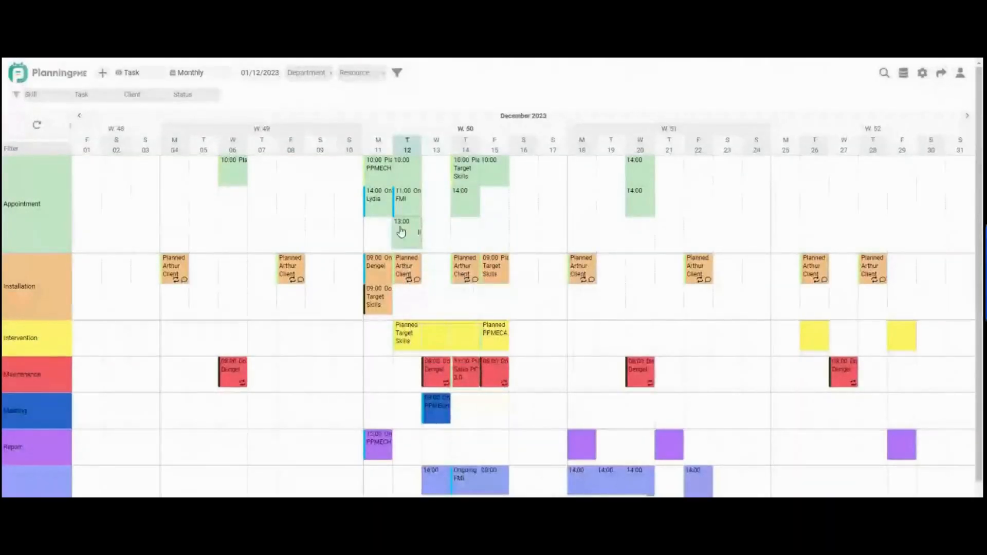
{"action": "left_click", "coordinate": [131, 73]}
{"action": "left_click", "coordinate": [136, 103]}
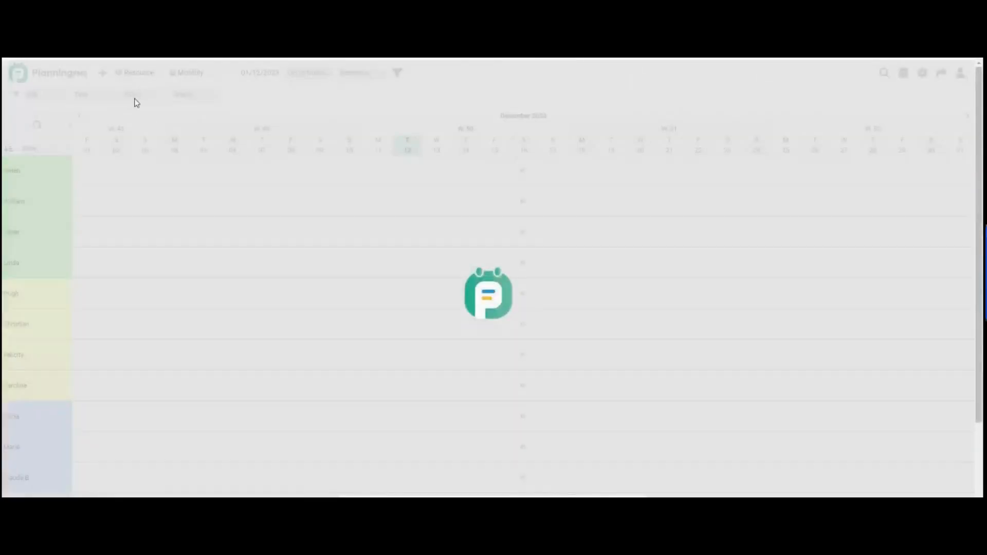
{"action": "mouse_move", "coordinate": [385, 335]}
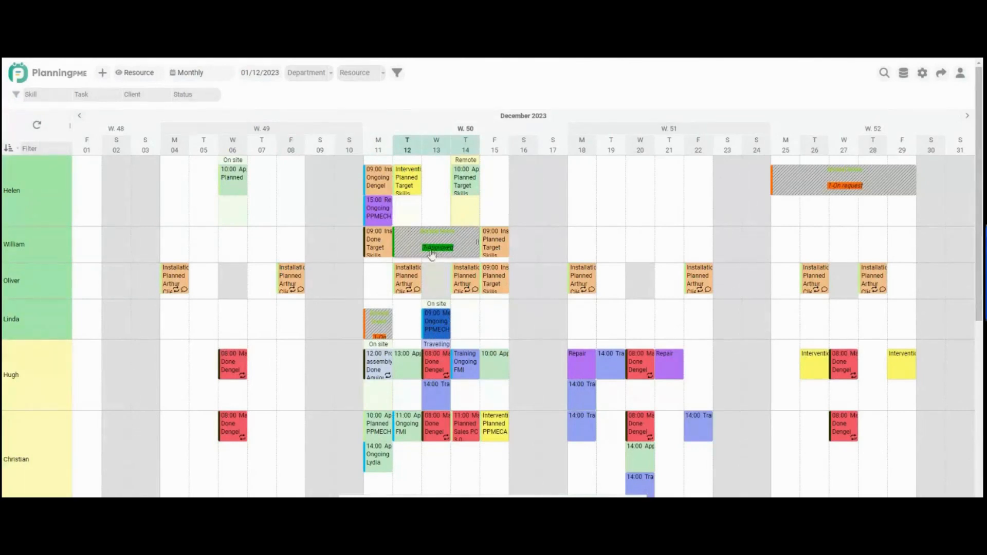
{"action": "mouse_move", "coordinate": [431, 254]}
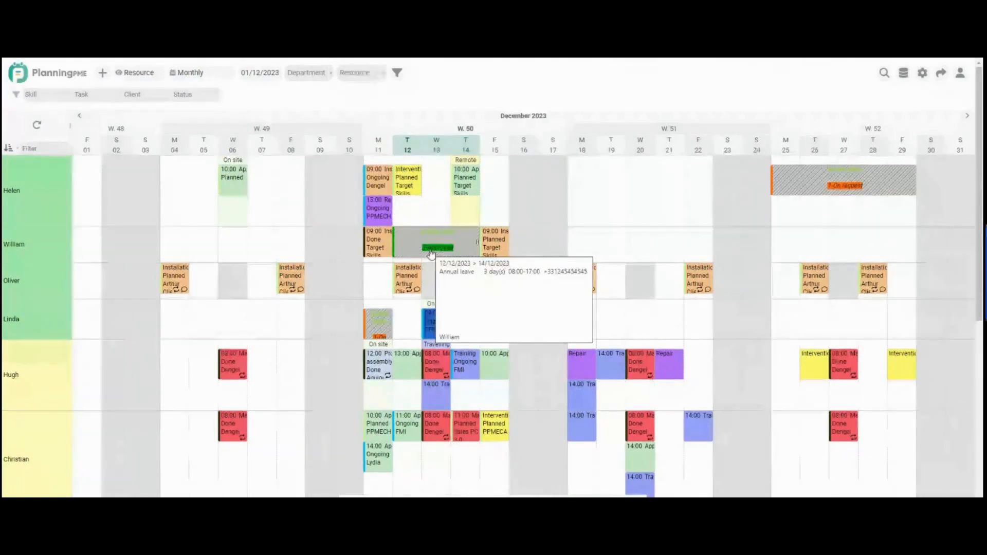
{"action": "mouse_move", "coordinate": [457, 238]}
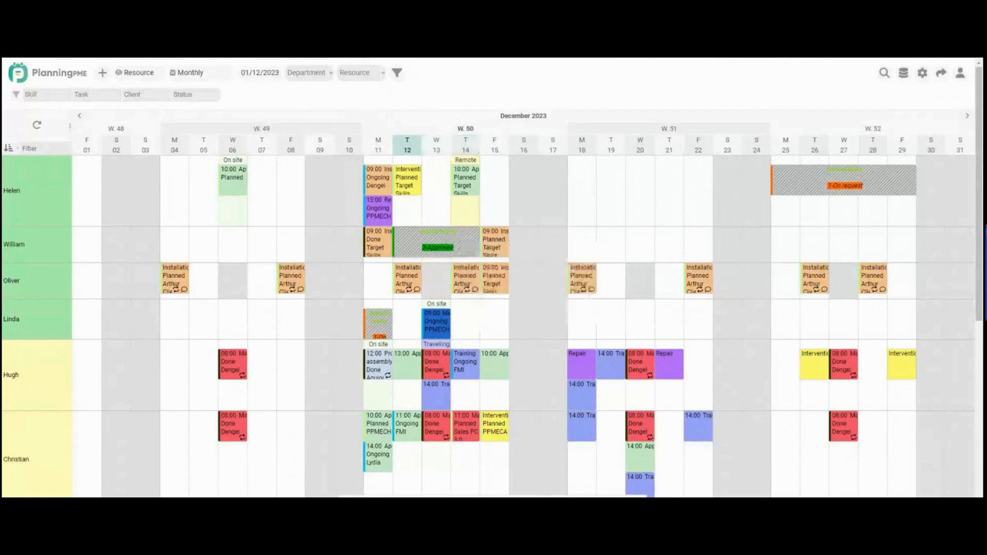
- Reopen the description settings and review the selected fields of the Unavailability - Box and Task - Box types
{"action": "left_click", "coordinate": [925, 75]}
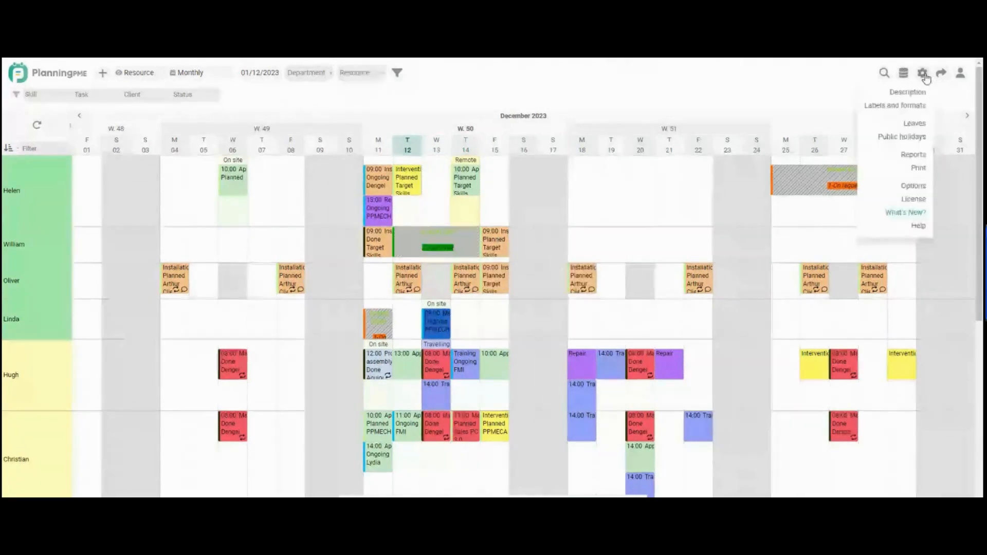
{"action": "left_click", "coordinate": [913, 93]}
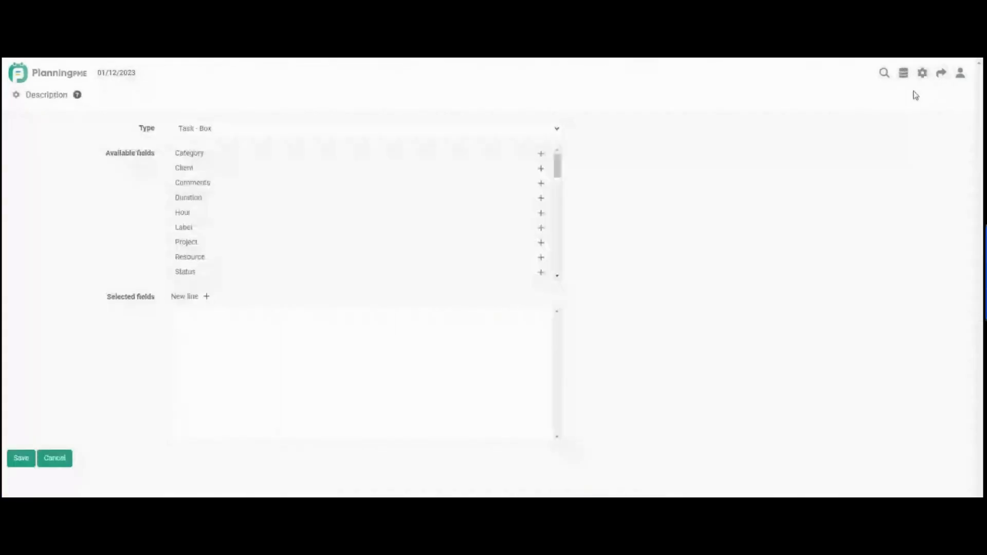
{"action": "left_click", "coordinate": [218, 135]}
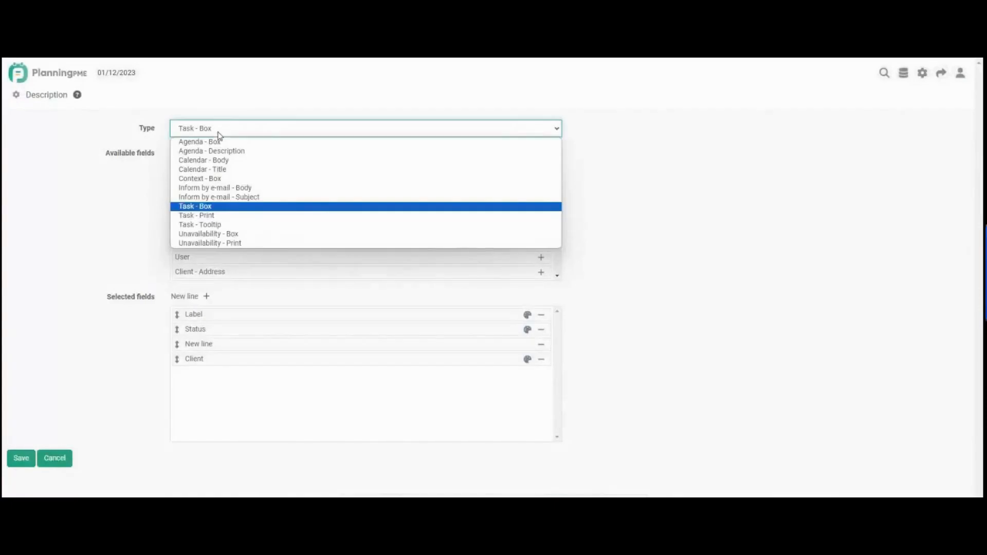
{"action": "left_click", "coordinate": [207, 207]}
{"action": "left_click", "coordinate": [195, 134]}
{"action": "left_click", "coordinate": [207, 243]}
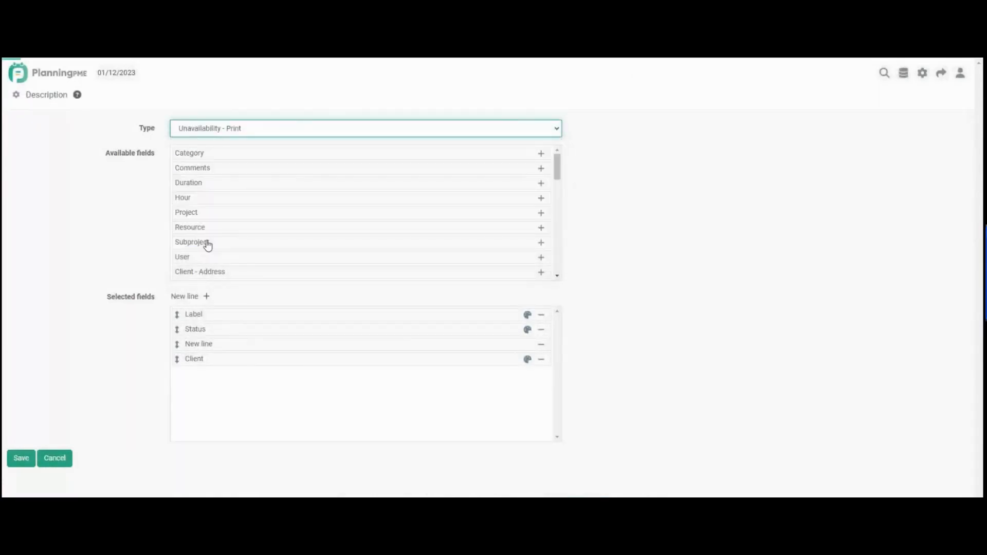
{"action": "left_click", "coordinate": [195, 132]}
{"action": "left_click", "coordinate": [207, 237]}
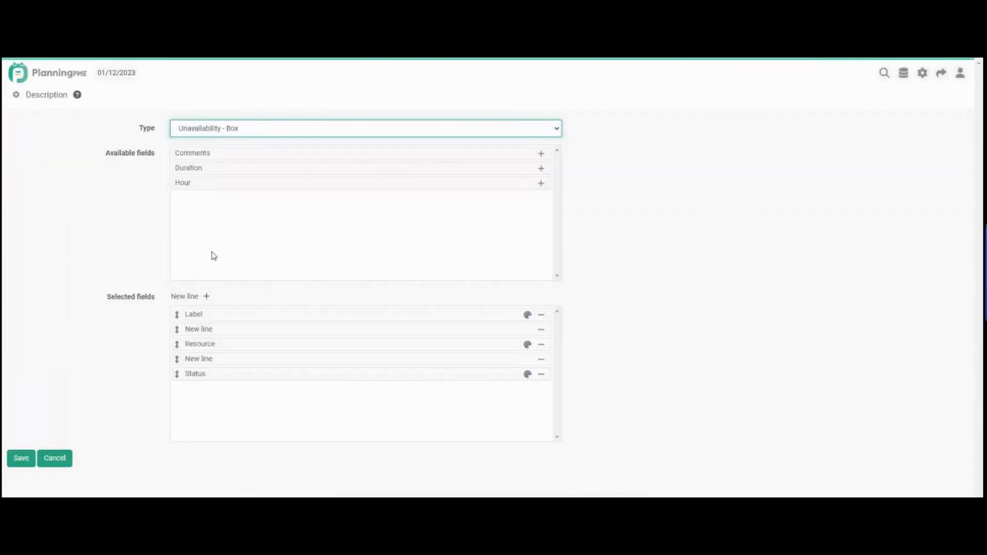
{"action": "left_click", "coordinate": [228, 128]}
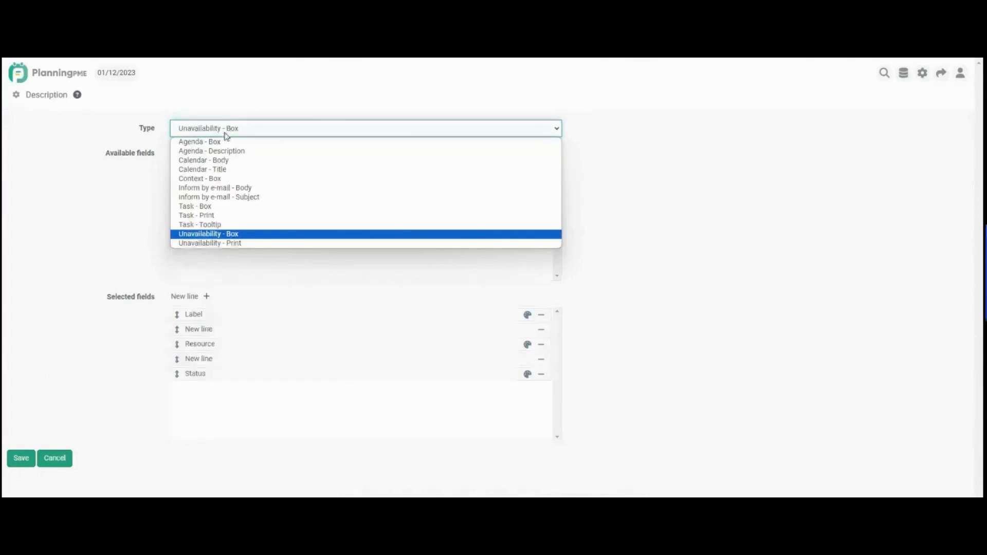
{"action": "left_click", "coordinate": [218, 207]}
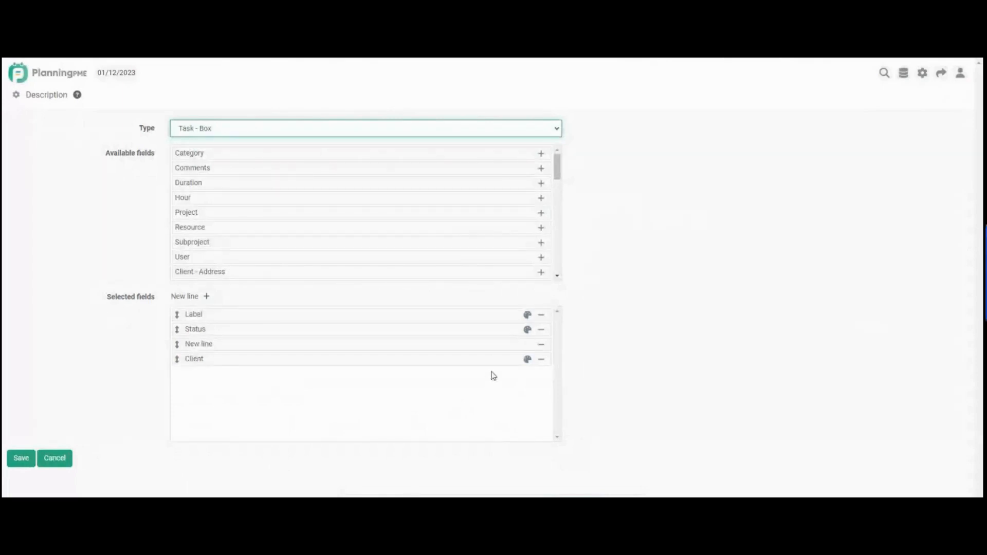
- Format the Label field of the Task - Box type in Italic with a custom blue color, apply it and save the description
{"action": "left_click", "coordinate": [528, 317]}
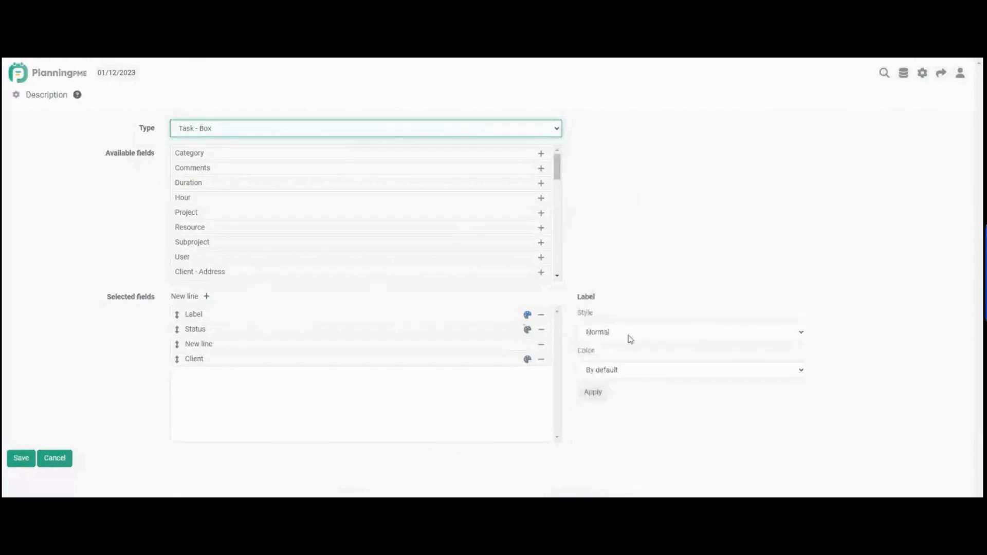
{"action": "left_click", "coordinate": [628, 333]}
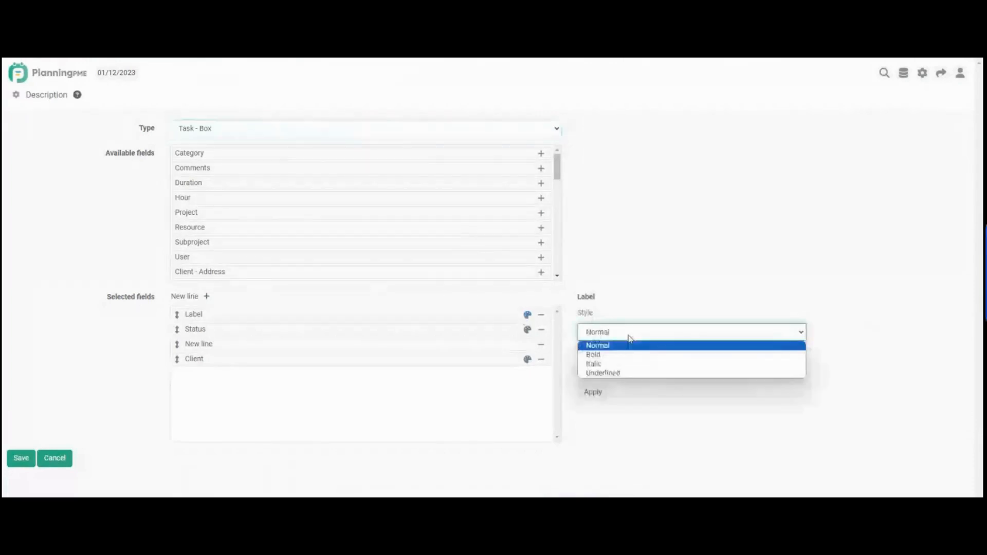
{"action": "left_click", "coordinate": [622, 364]}
{"action": "left_click", "coordinate": [603, 372]}
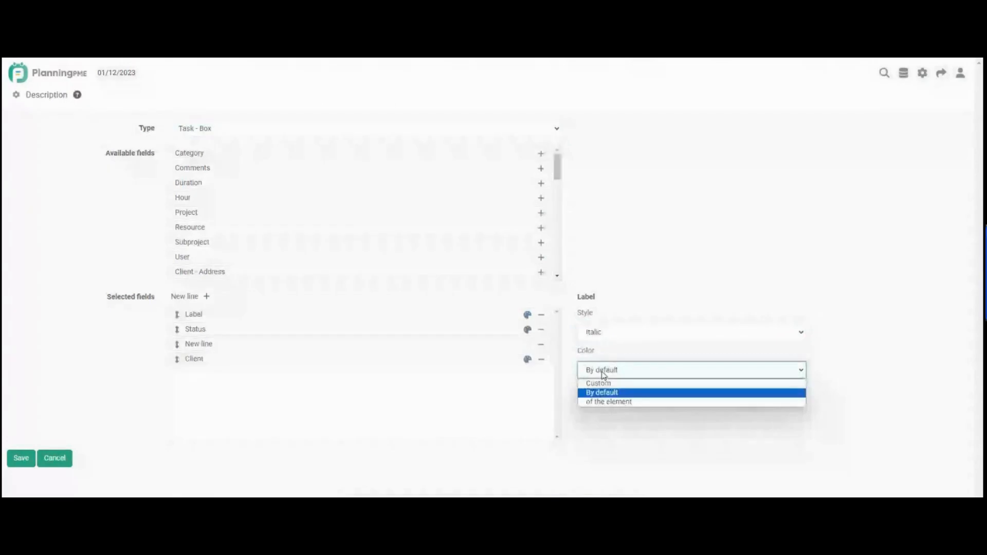
{"action": "left_click", "coordinate": [605, 383]}
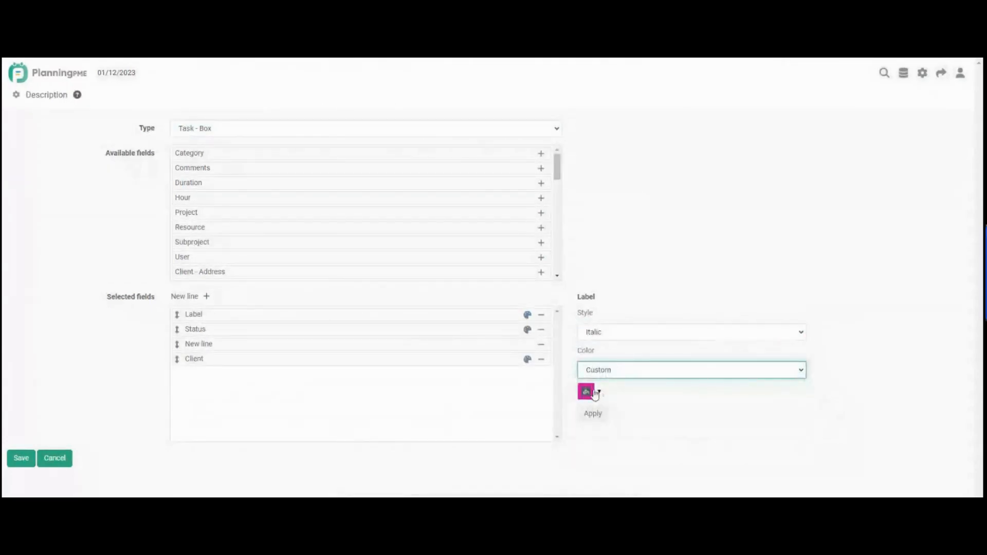
{"action": "left_click", "coordinate": [600, 393]}
{"action": "left_click", "coordinate": [661, 446]}
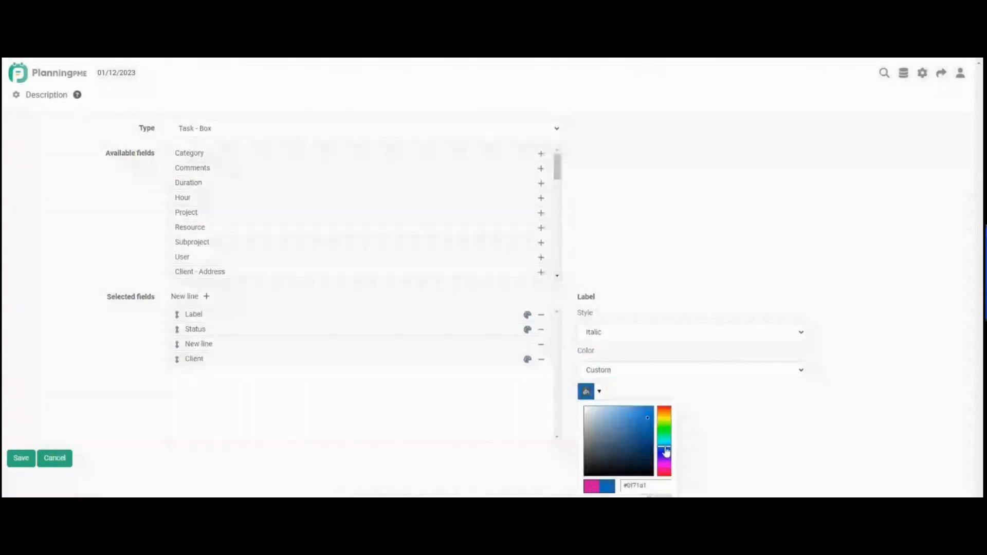
{"action": "left_click", "coordinate": [660, 496]}
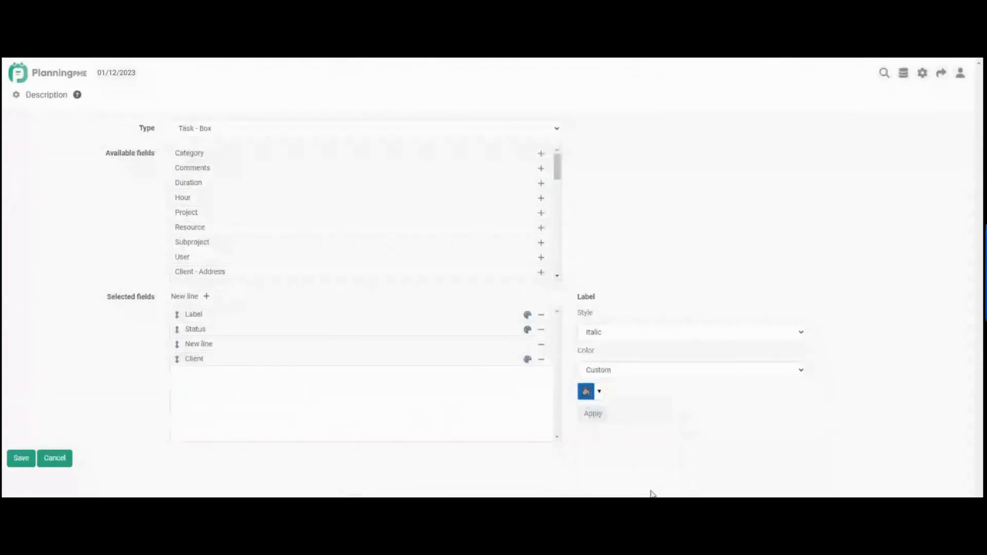
{"action": "left_click", "coordinate": [600, 417]}
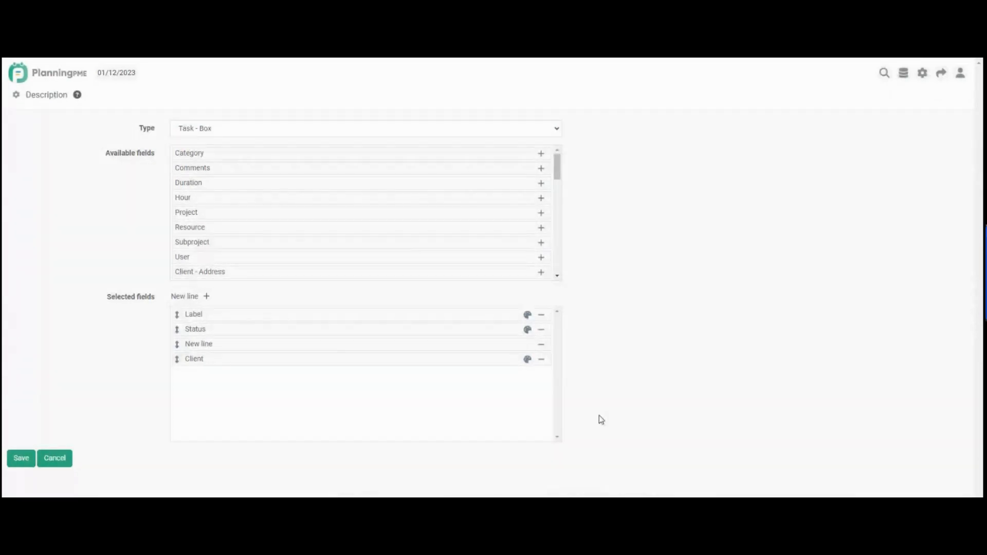
{"action": "left_click", "coordinate": [21, 458]}
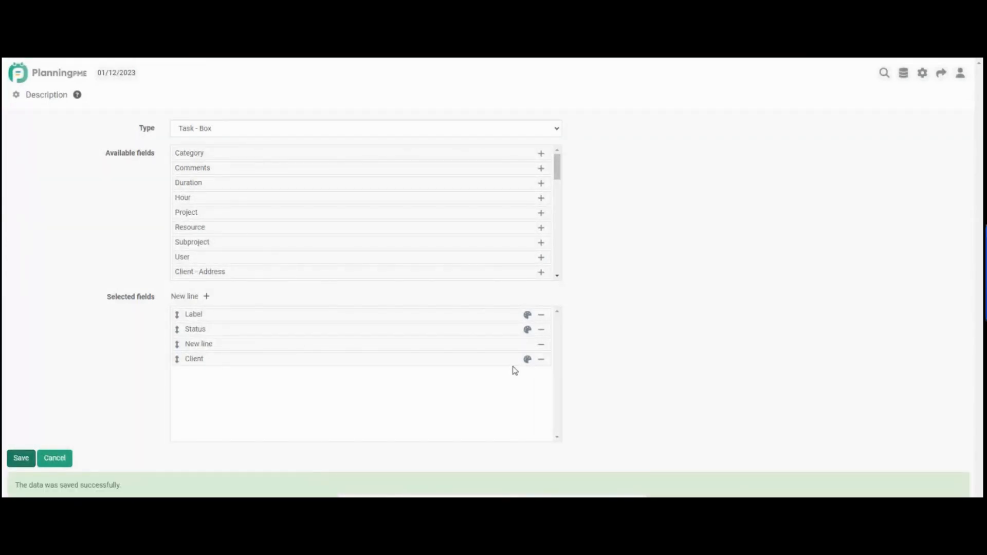
- Format the Client field of the Task - Box type in Bold with the color "By default", apply it and save the description
{"action": "left_click", "coordinate": [528, 360]}
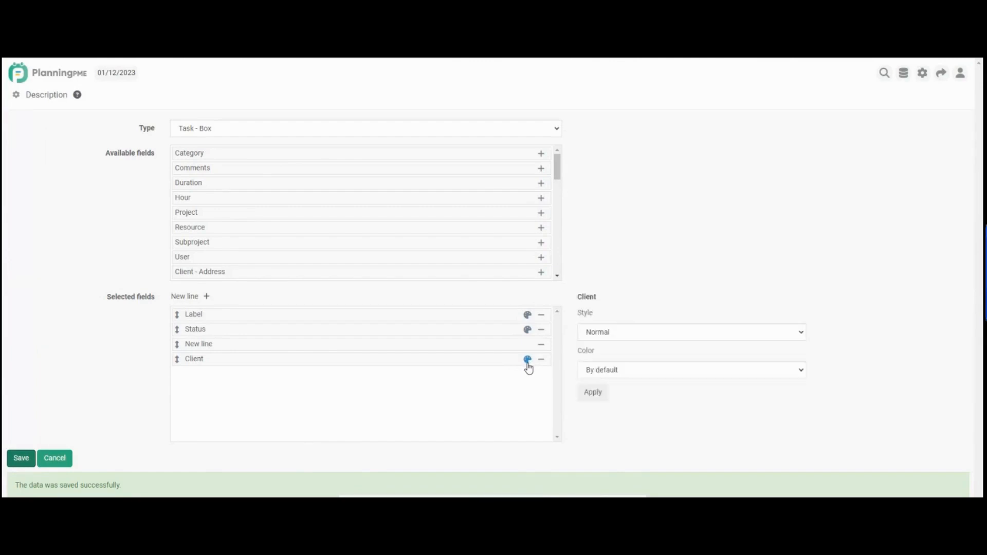
{"action": "left_click", "coordinate": [650, 334]}
{"action": "left_click", "coordinate": [633, 355]}
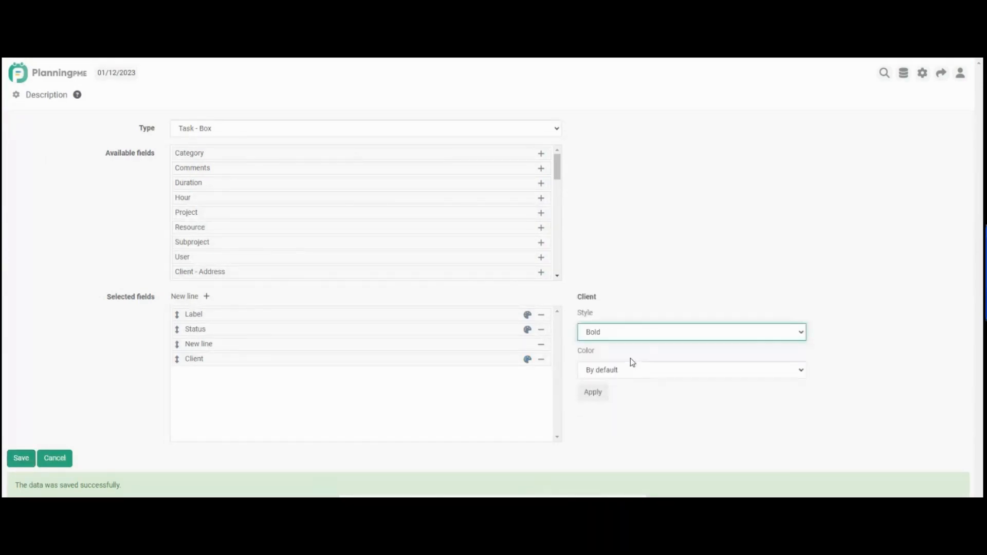
{"action": "left_click", "coordinate": [621, 371]}
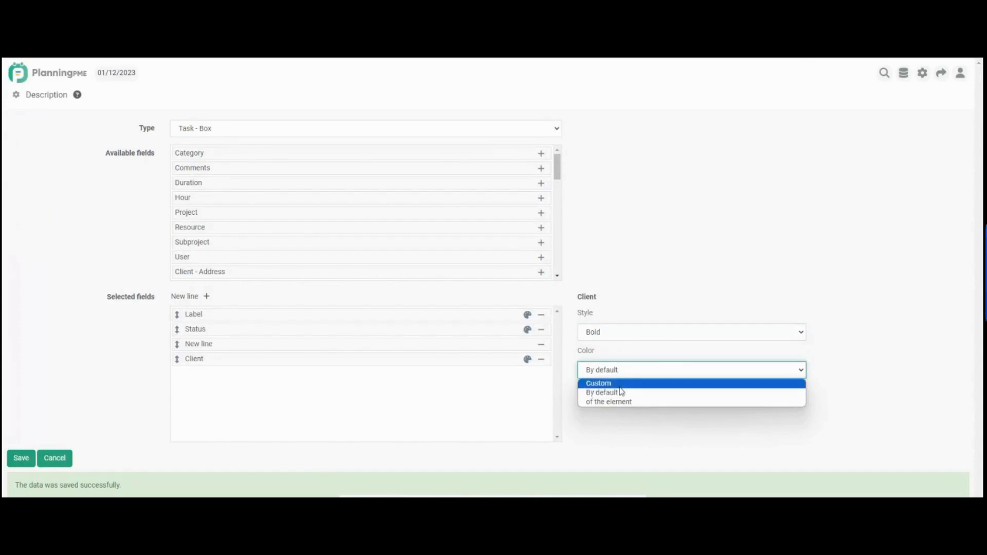
{"action": "left_click", "coordinate": [617, 393]}
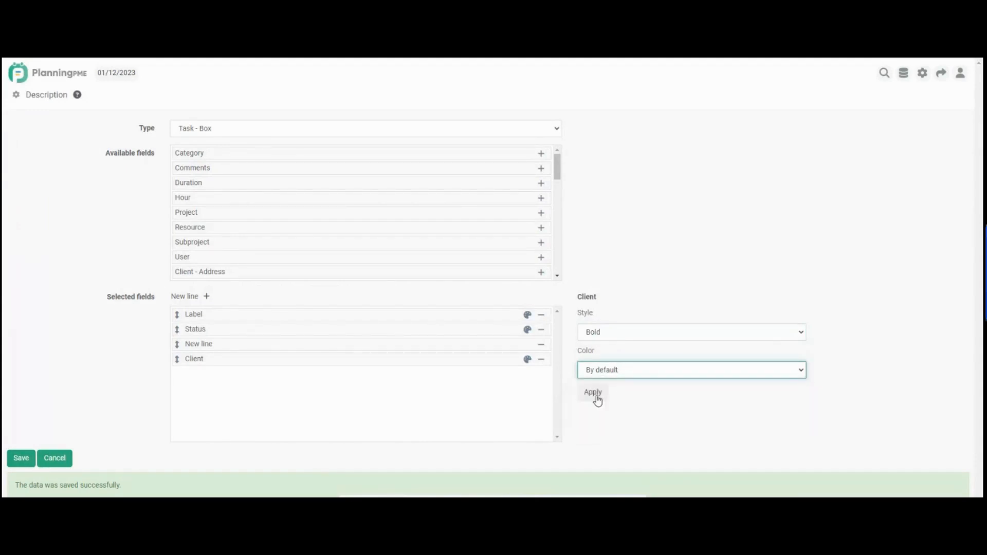
{"action": "left_click", "coordinate": [595, 395]}
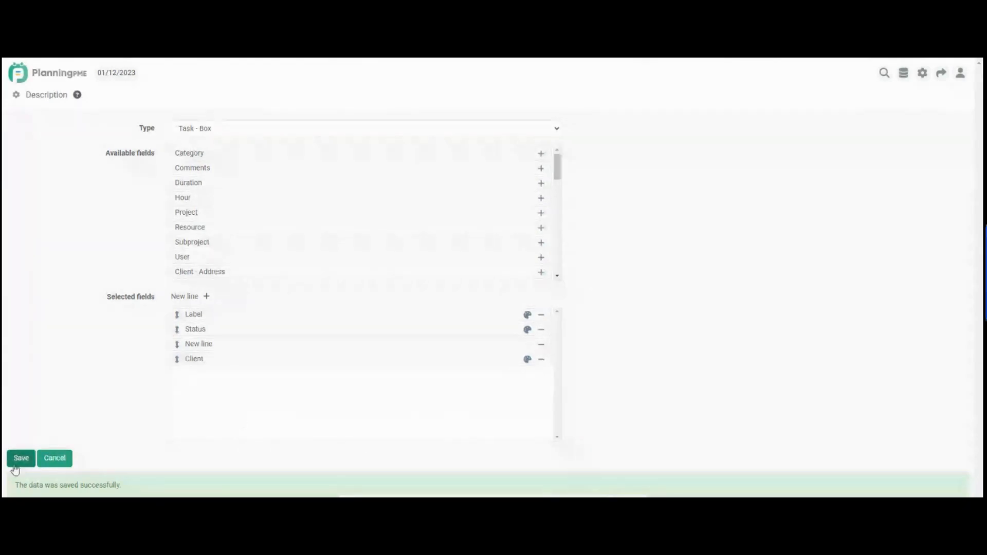
- Return to the schedule and examine the formatted task boxes in Monthly view and in Weekly view for week 50 of December 2023
{"action": "left_click", "coordinate": [22, 77]}
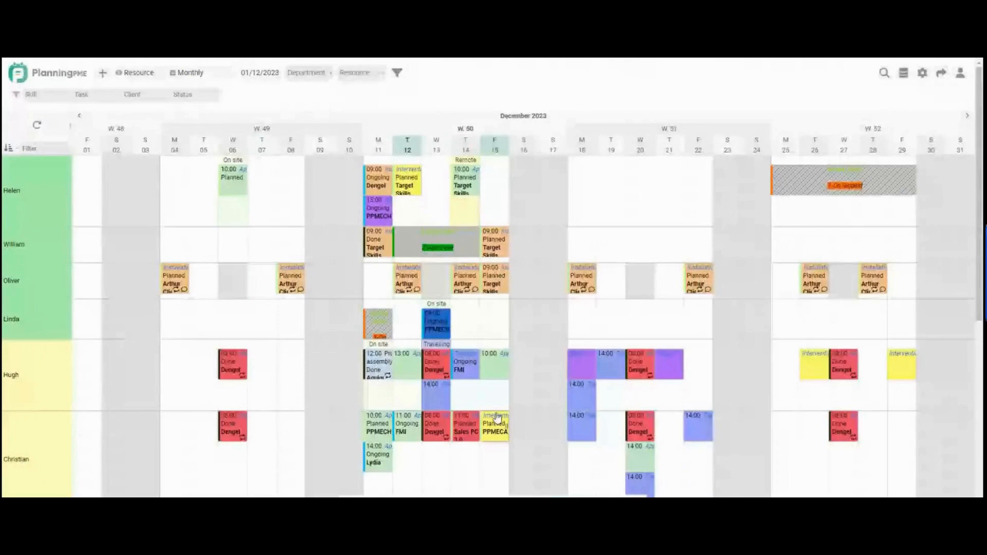
{"action": "mouse_move", "coordinate": [583, 369]}
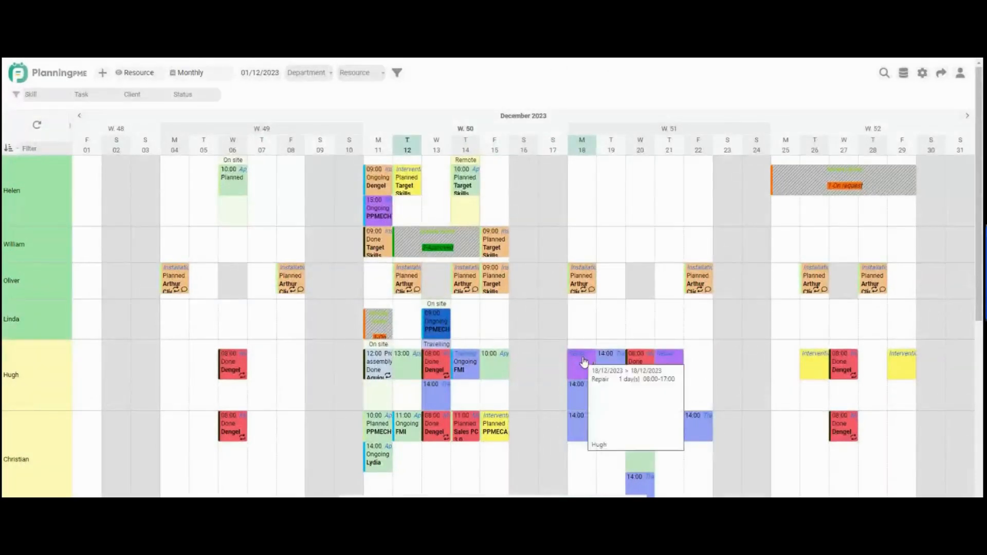
{"action": "left_click", "coordinate": [195, 75]}
{"action": "left_click", "coordinate": [203, 105]}
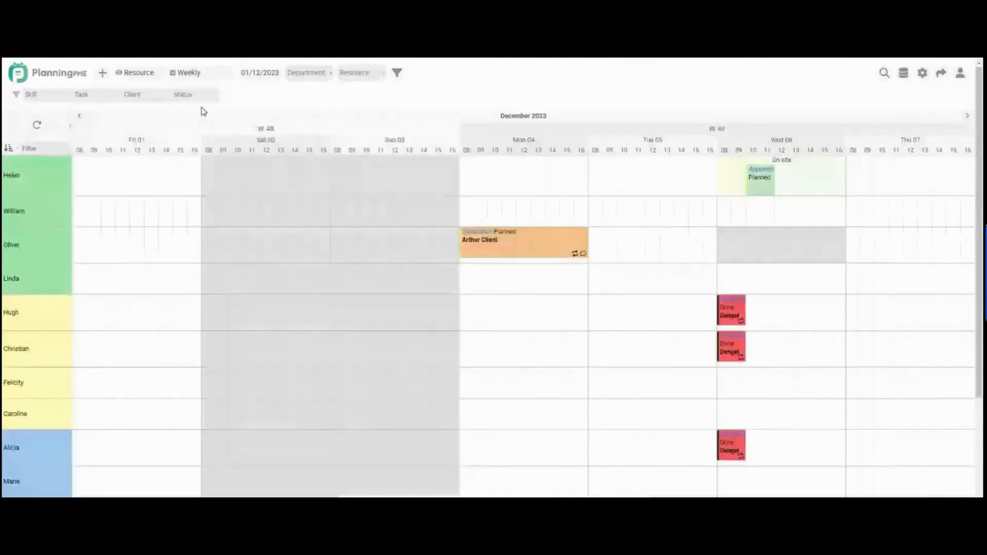
{"action": "left_click", "coordinate": [965, 118]}
{"action": "left_click", "coordinate": [677, 133]}
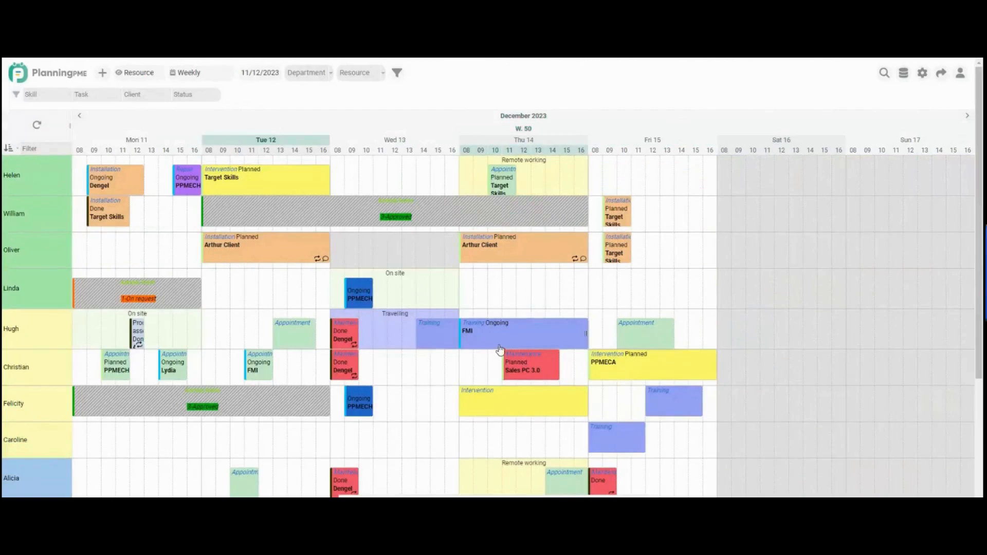
{"action": "mouse_move", "coordinate": [500, 350]}
{"action": "mouse_move", "coordinate": [477, 329]}
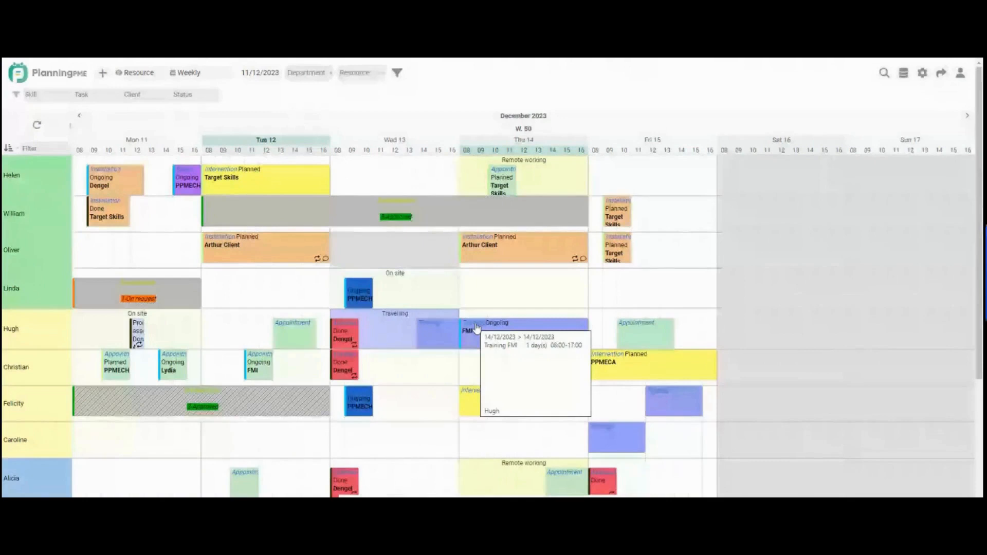
- Examine the 11 December 2023 entries in Agenda view and open the description settings for the Agenda - Box type
{"action": "left_click", "coordinate": [134, 72]}
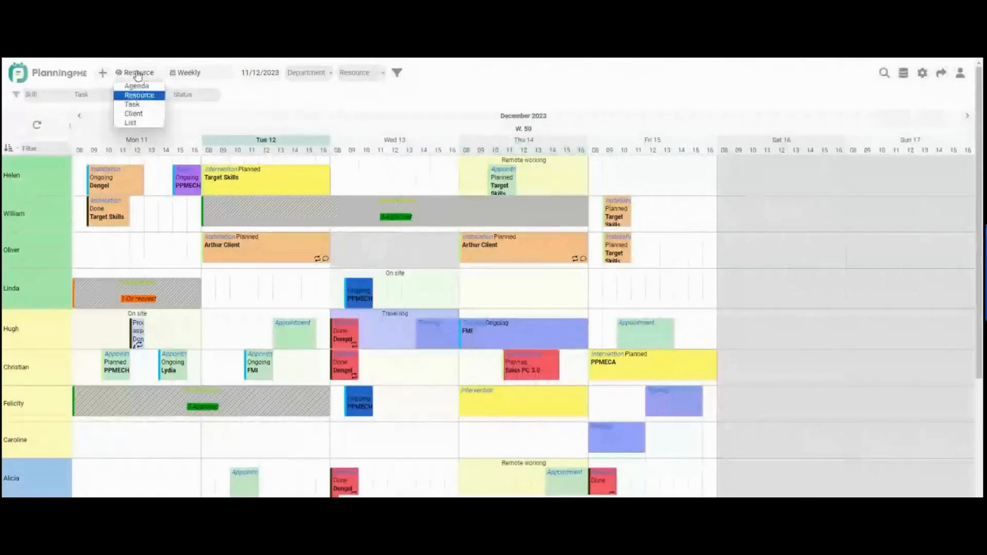
{"action": "left_click", "coordinate": [137, 86]}
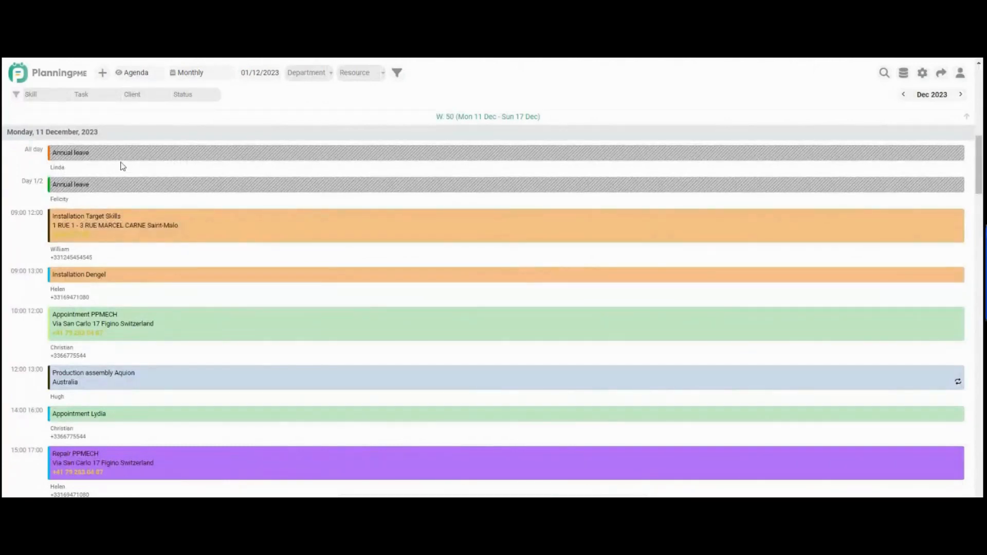
{"action": "left_click", "coordinate": [920, 80]}
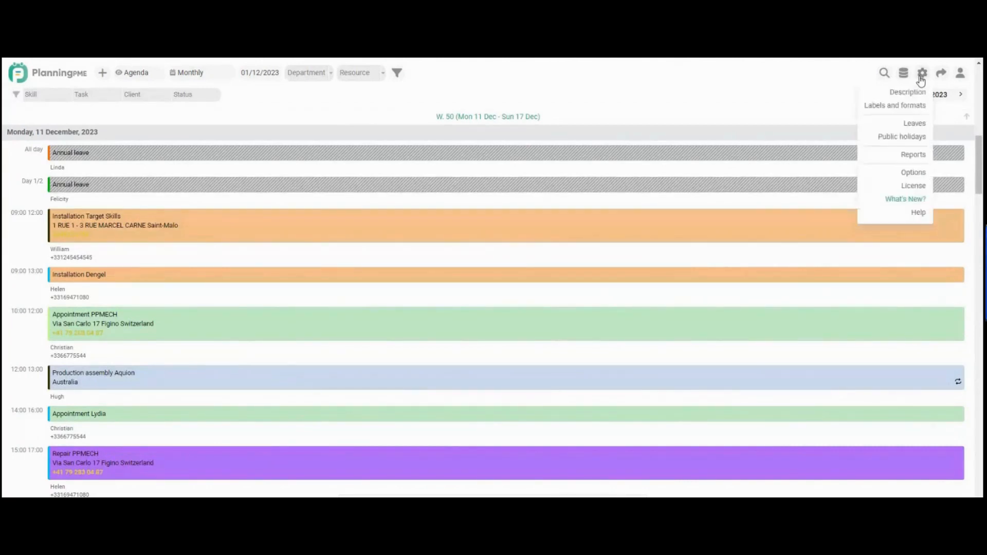
{"action": "left_click", "coordinate": [913, 92]}
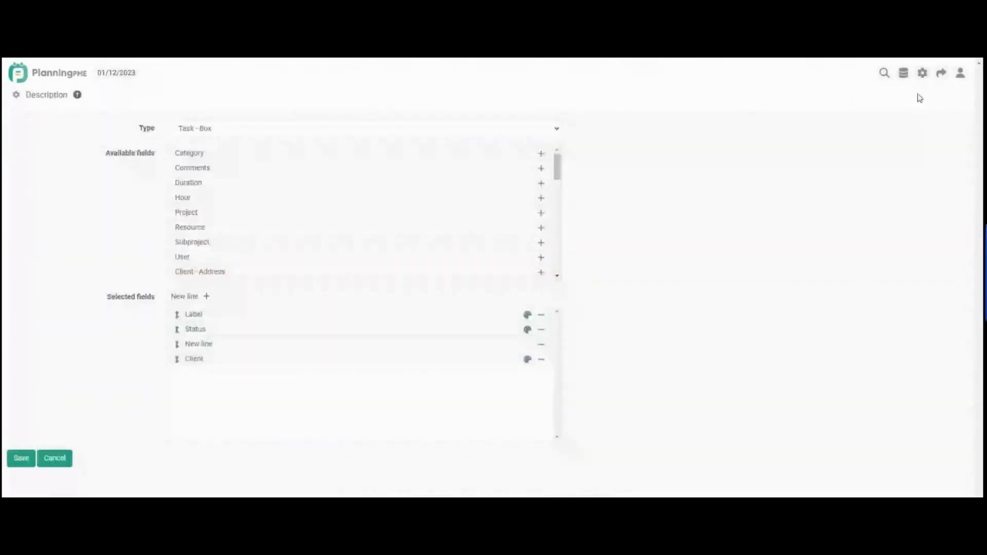
{"action": "left_click", "coordinate": [333, 129]}
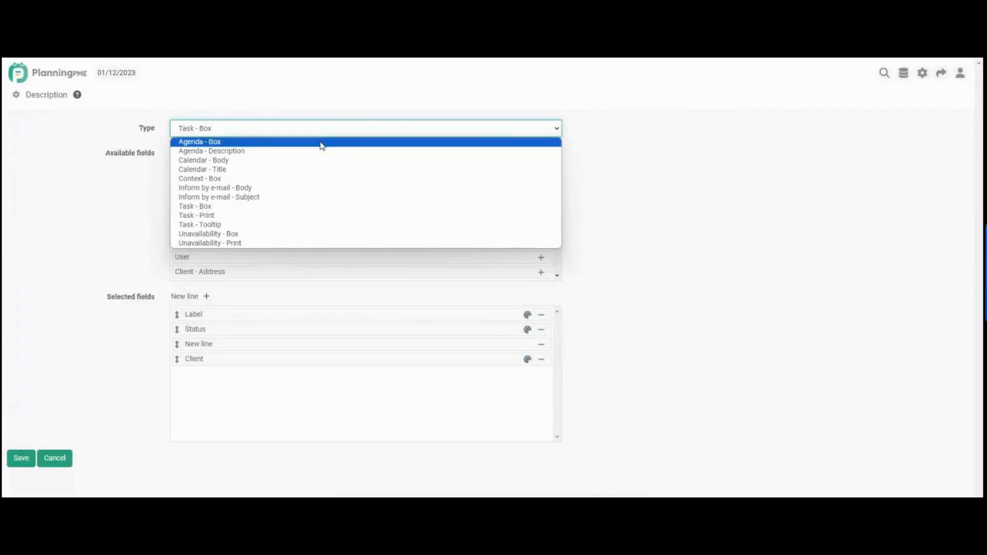
{"action": "left_click", "coordinate": [320, 142]}
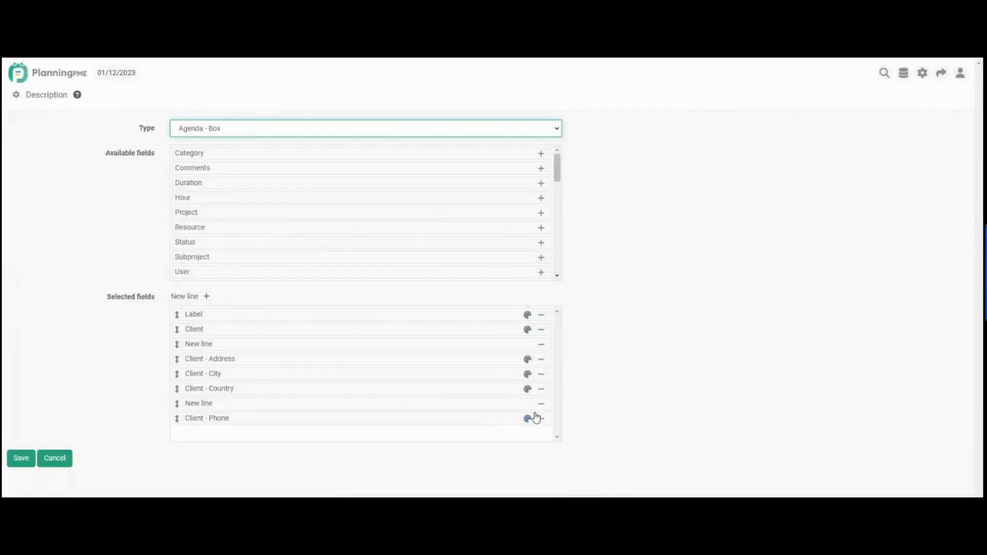
- Format the Label field of the Agenda - Box type in Bold with a custom magenta color, apply it and save the description
{"action": "left_click", "coordinate": [528, 316]}
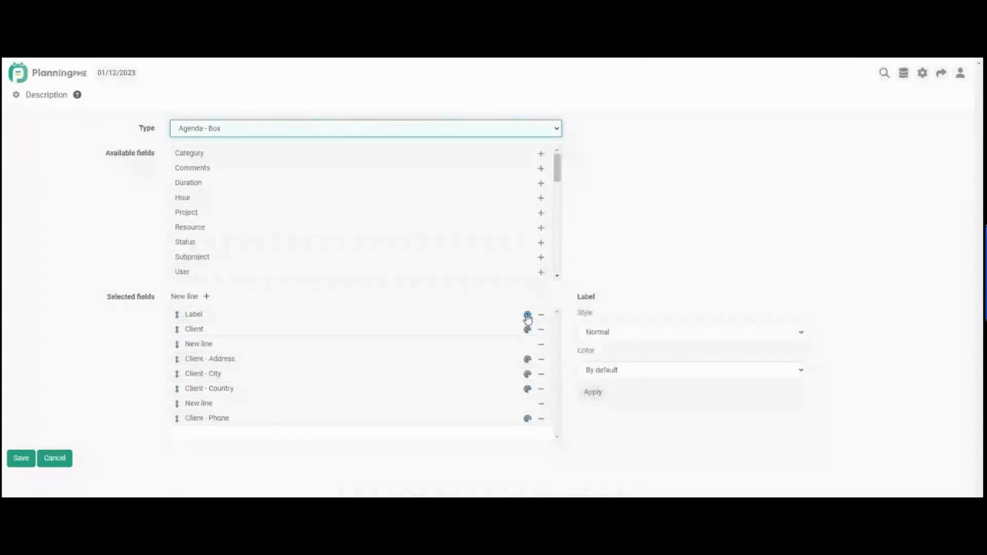
{"action": "left_click", "coordinate": [679, 339]}
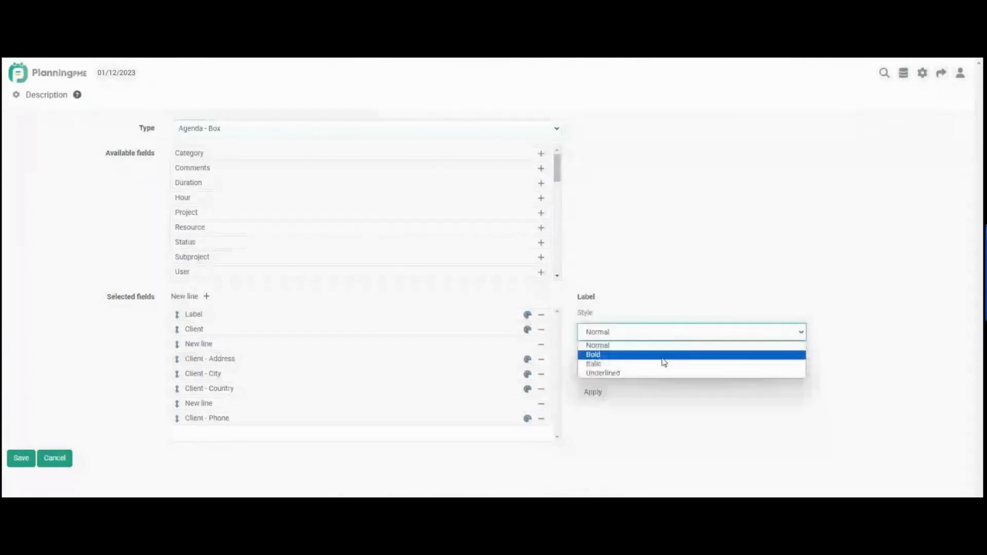
{"action": "left_click", "coordinate": [663, 358]}
{"action": "left_click", "coordinate": [625, 370]}
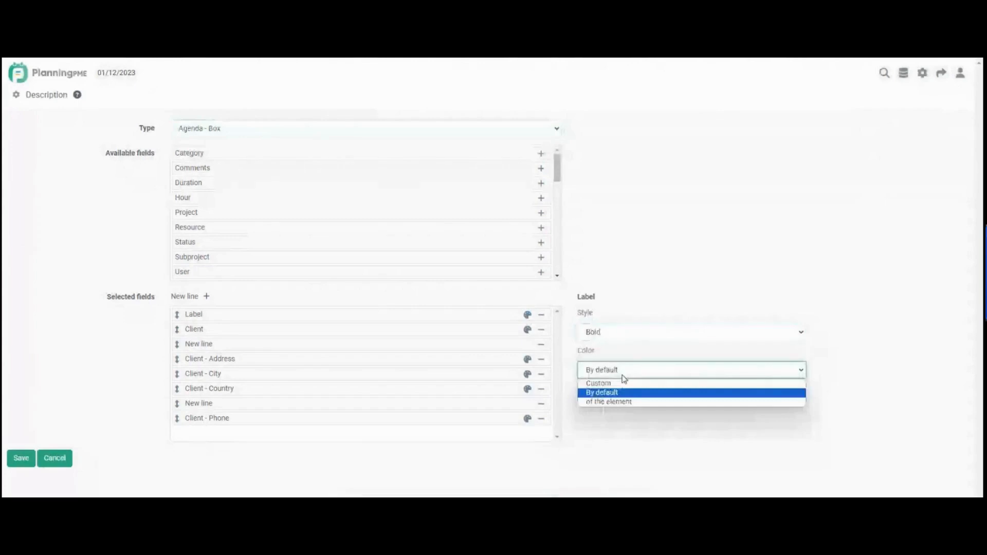
{"action": "left_click", "coordinate": [624, 381]}
{"action": "left_click", "coordinate": [587, 392]}
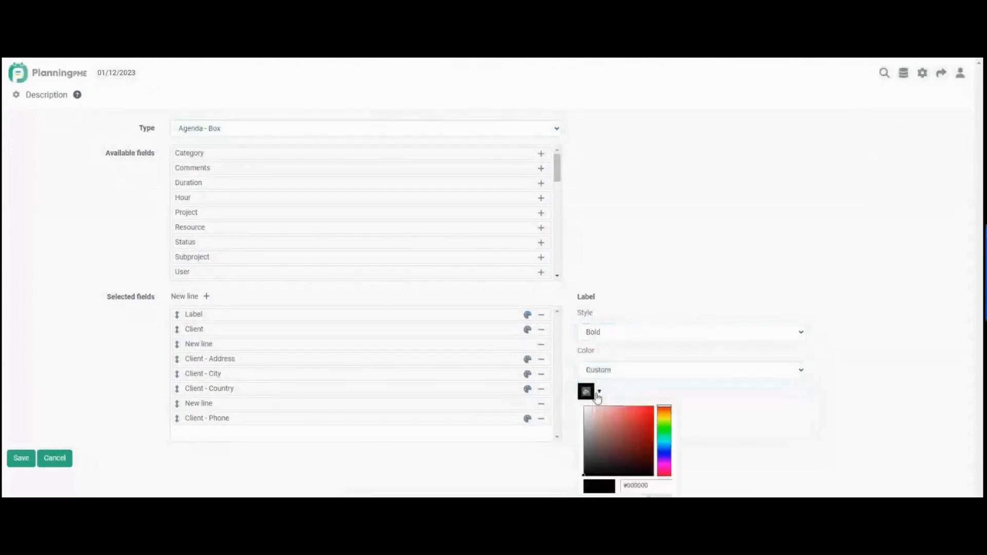
{"action": "left_click", "coordinate": [664, 466]}
{"action": "left_click", "coordinate": [643, 420]}
{"action": "left_click", "coordinate": [659, 497]}
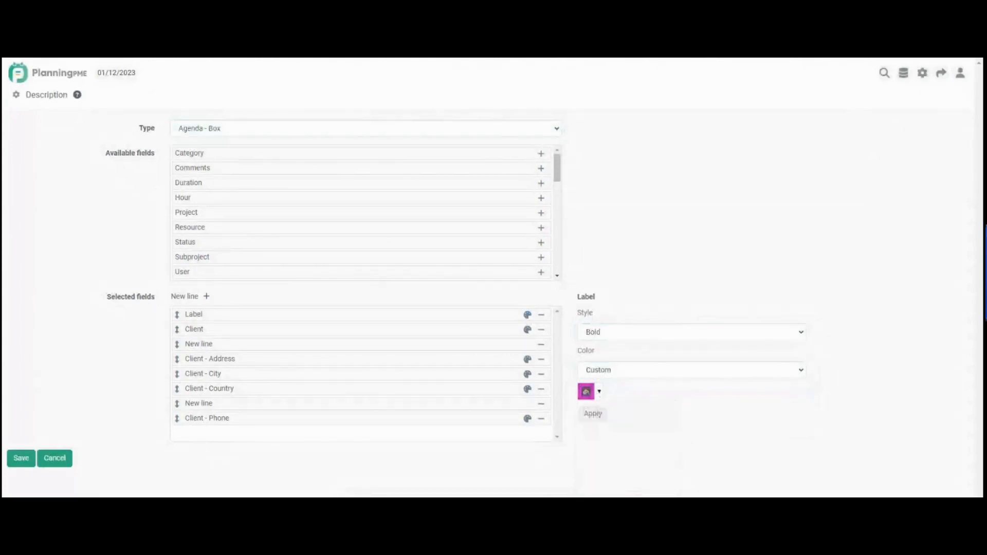
{"action": "left_click", "coordinate": [604, 417]}
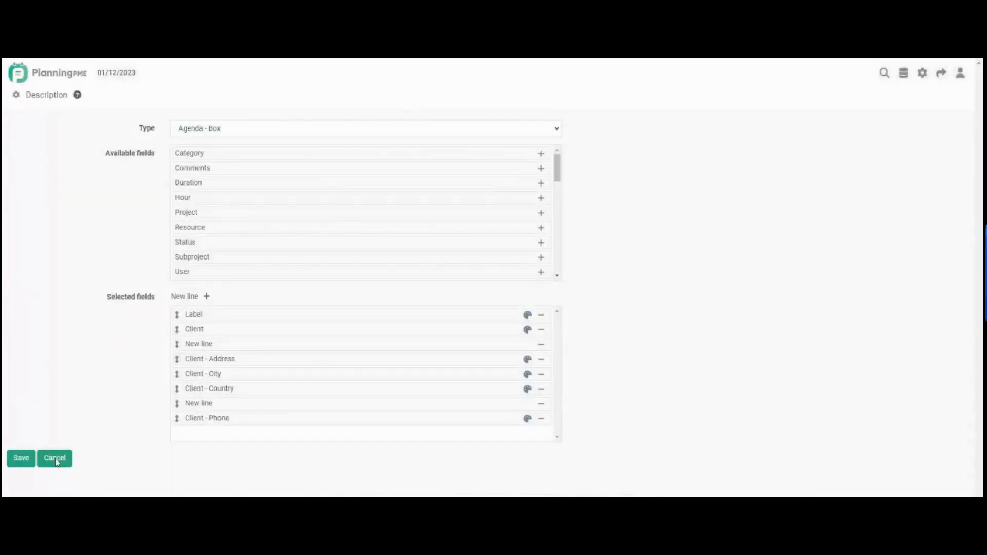
{"action": "left_click", "coordinate": [21, 458]}
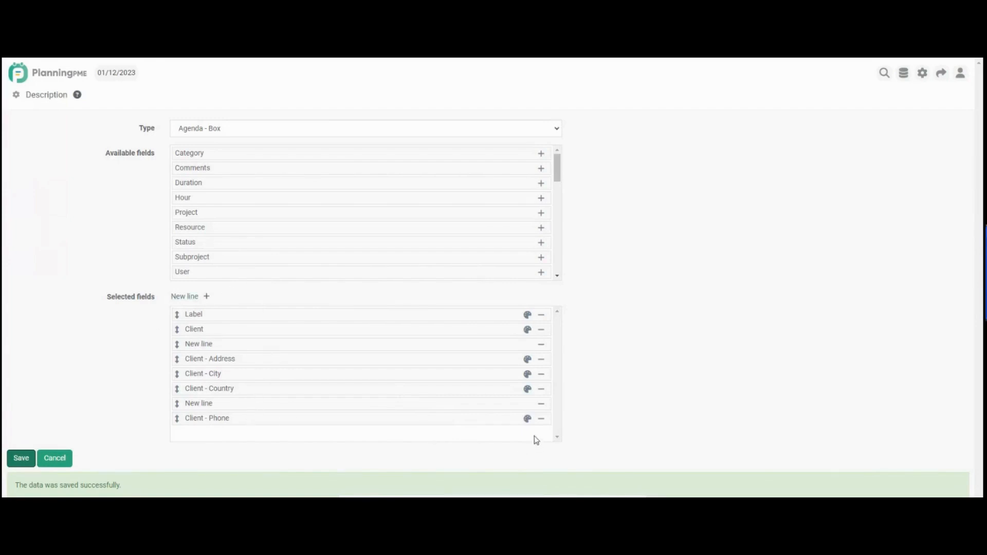
- Format the Client - Phone field of the Agenda - Box type in Italic with a custom yellow color, apply it and save the description
{"action": "left_click", "coordinate": [528, 421]}
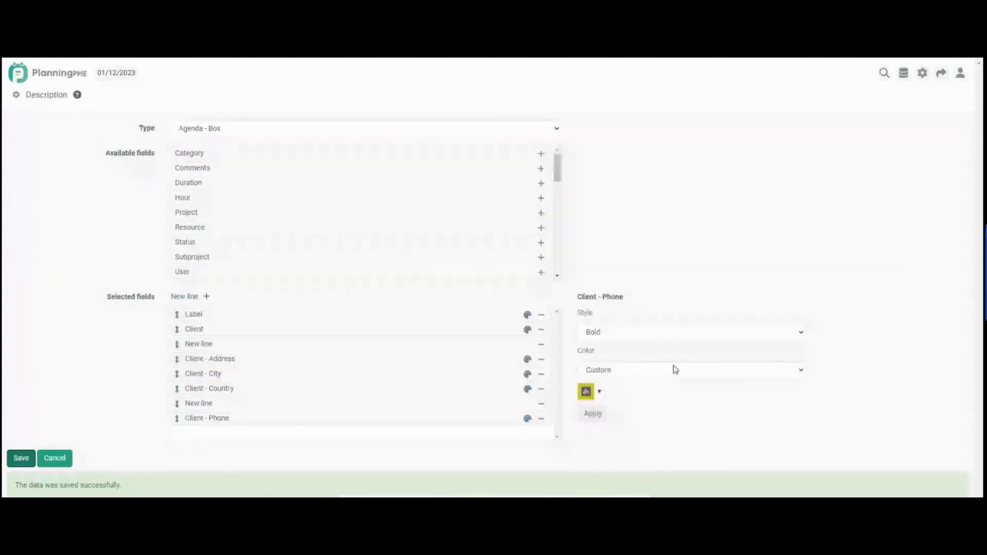
{"action": "left_click", "coordinate": [666, 338]}
{"action": "left_click", "coordinate": [657, 364]}
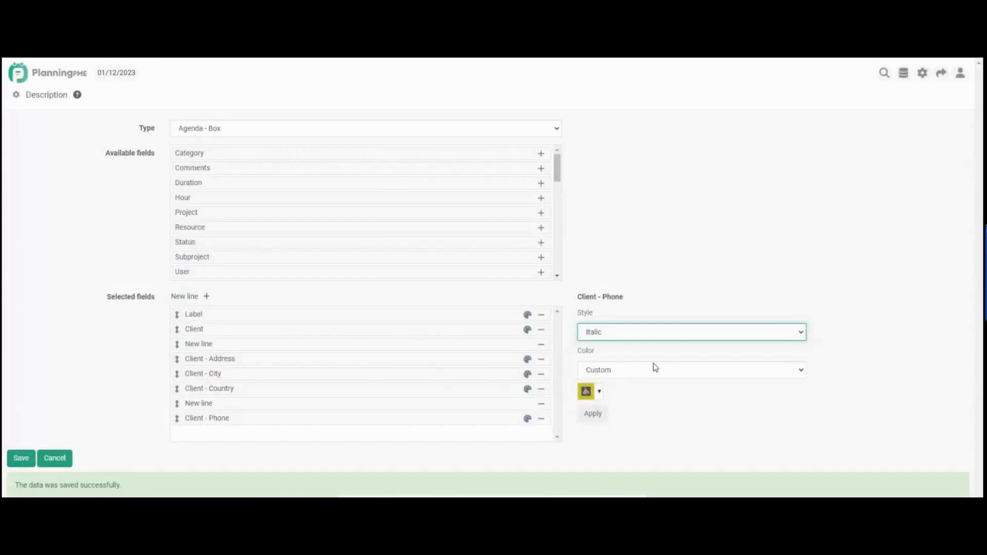
{"action": "left_click", "coordinate": [614, 371]}
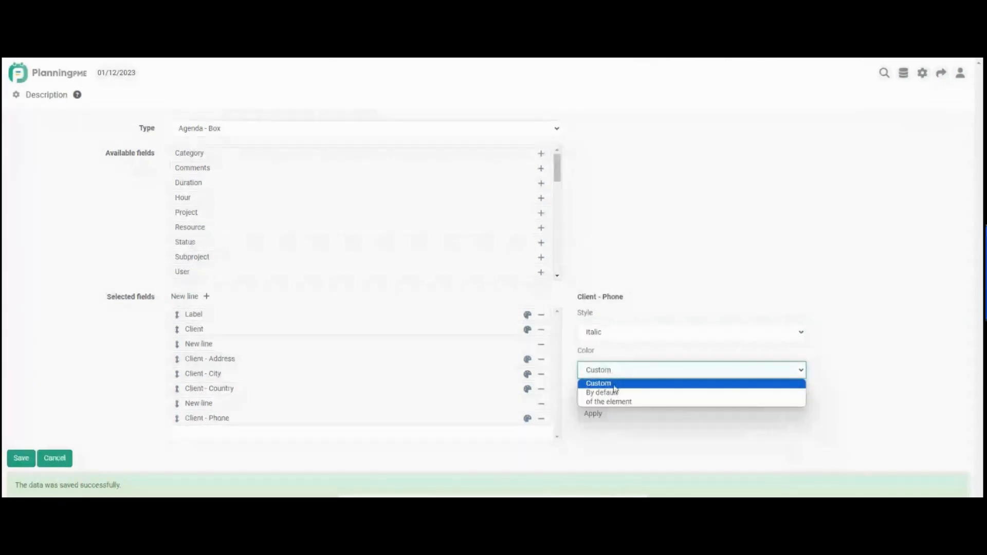
{"action": "left_click", "coordinate": [614, 385]}
{"action": "left_click", "coordinate": [601, 395]}
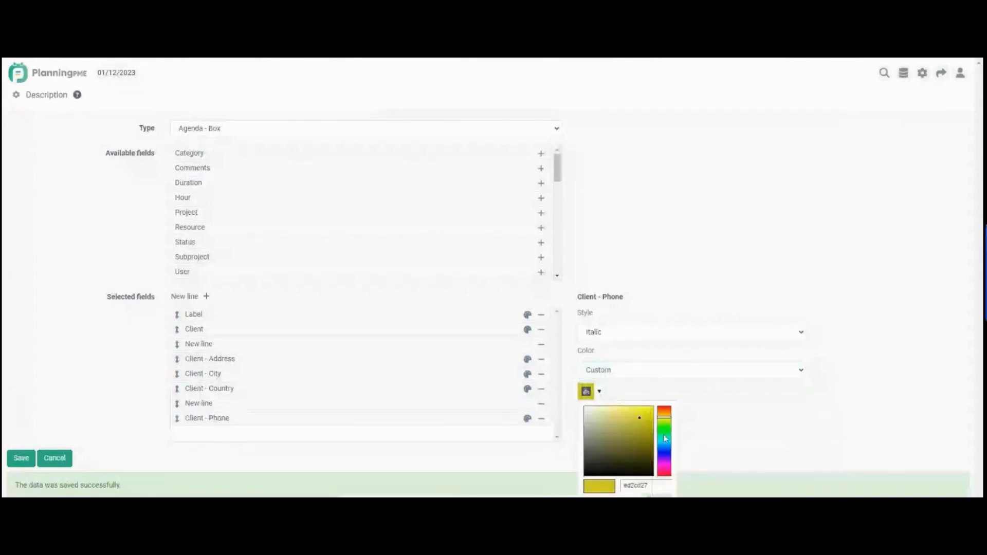
{"action": "left_click", "coordinate": [658, 497]}
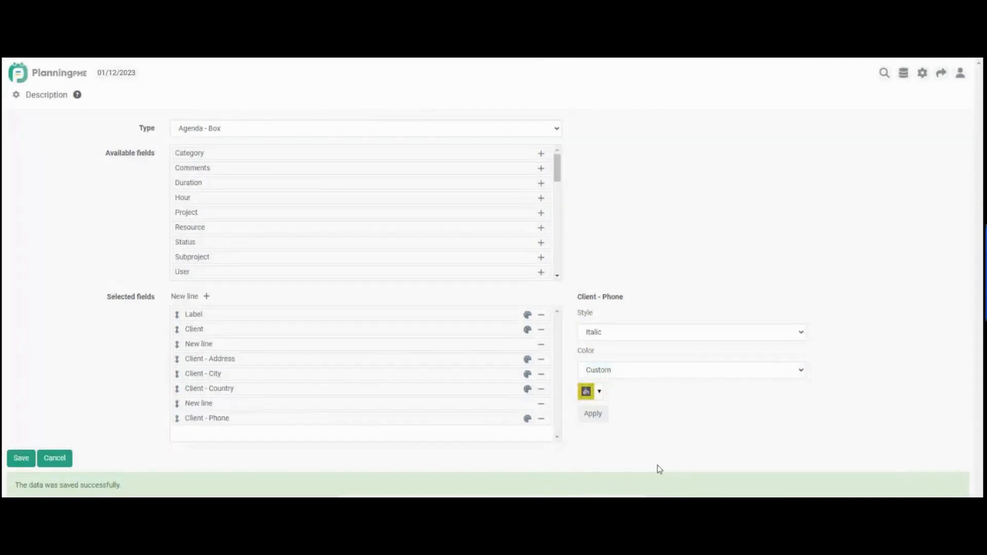
{"action": "left_click", "coordinate": [596, 416]}
{"action": "left_click", "coordinate": [22, 460]}
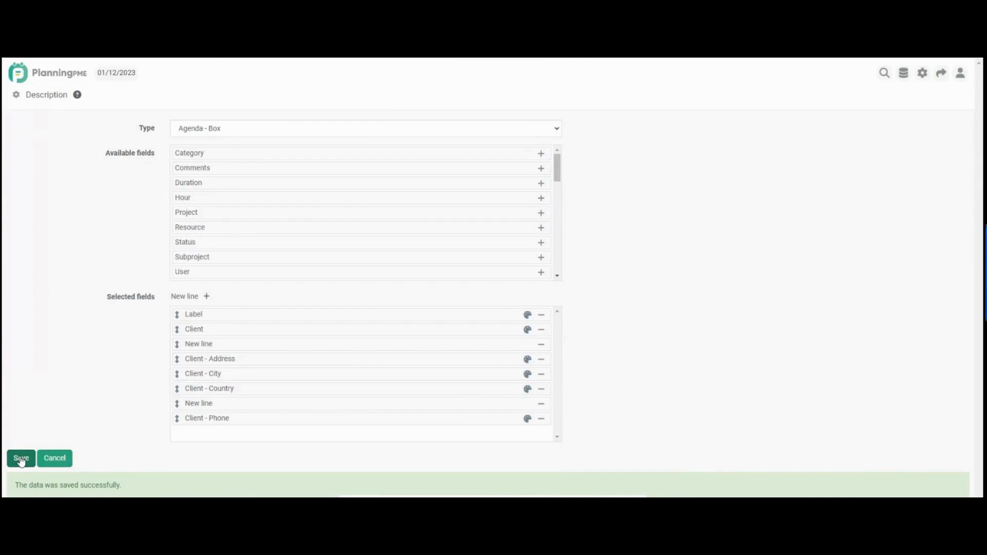
- Return to the schedule and examine the formatted Agenda view entries for weeks 49 and 50 of December 2023
{"action": "left_click", "coordinate": [15, 83]}
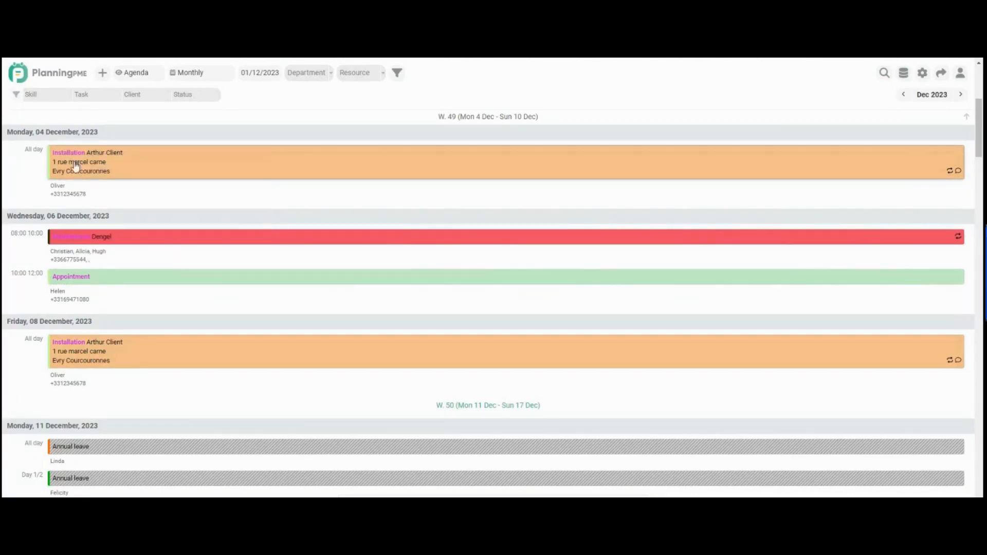
{"action": "scroll", "coordinate": [77, 188], "scroll_direction": "down", "scroll_amount": 2}
{"action": "scroll", "coordinate": [77, 188], "scroll_direction": "down", "scroll_amount": 2}
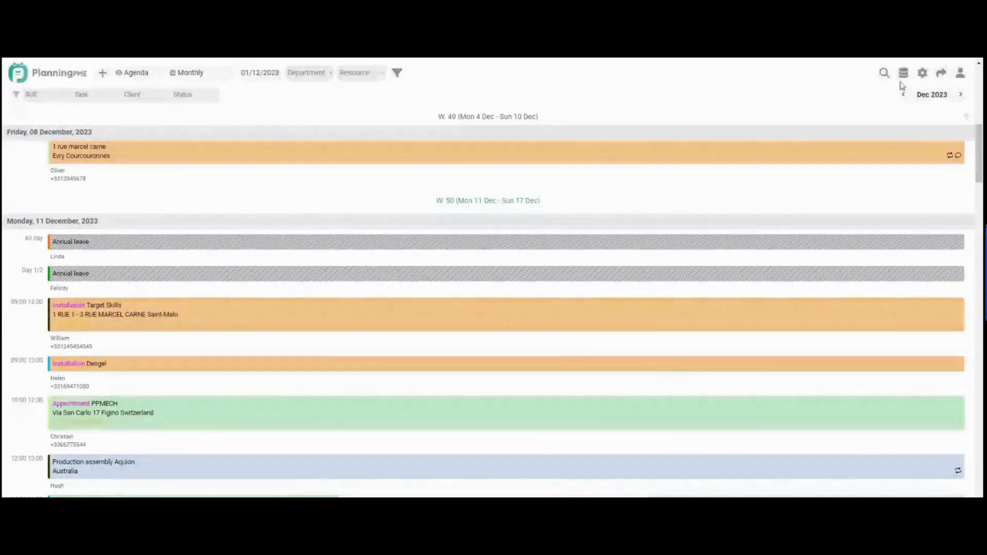
- Format the Resource field of the Agenda - Description type in Bold with the color "of the element", apply it and save the description
{"action": "left_click", "coordinate": [923, 77]}
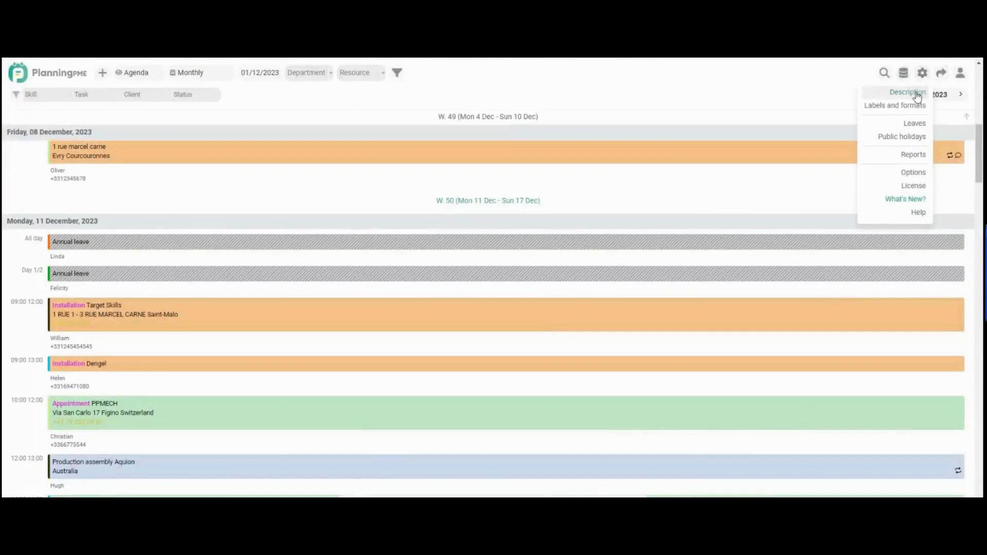
{"action": "left_click", "coordinate": [918, 96]}
{"action": "left_click", "coordinate": [220, 128]}
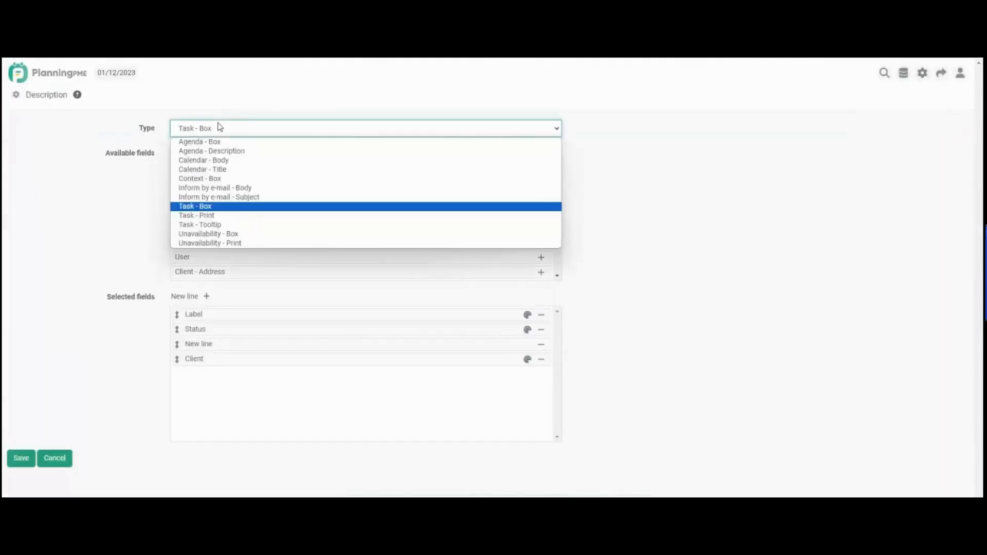
{"action": "left_click", "coordinate": [215, 151]}
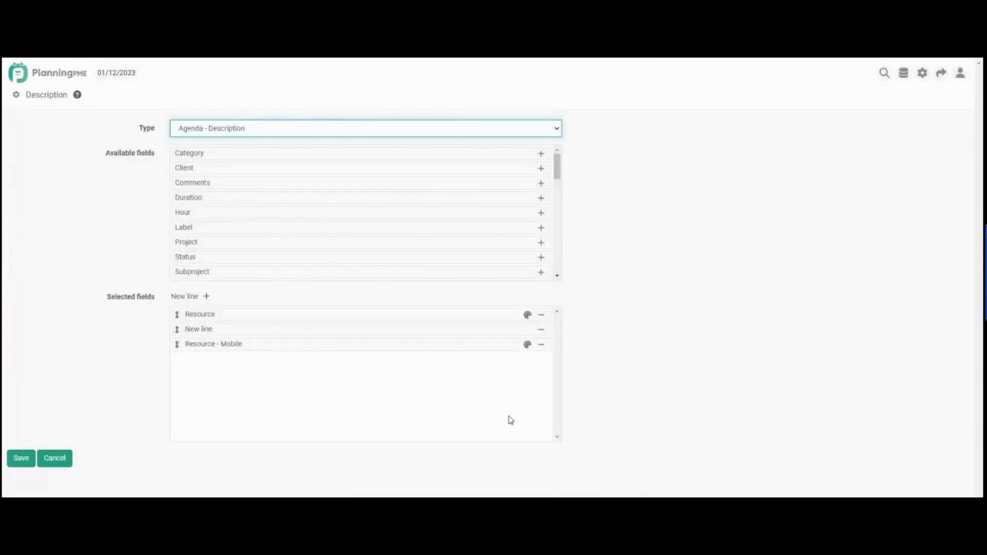
{"action": "left_click", "coordinate": [528, 317]}
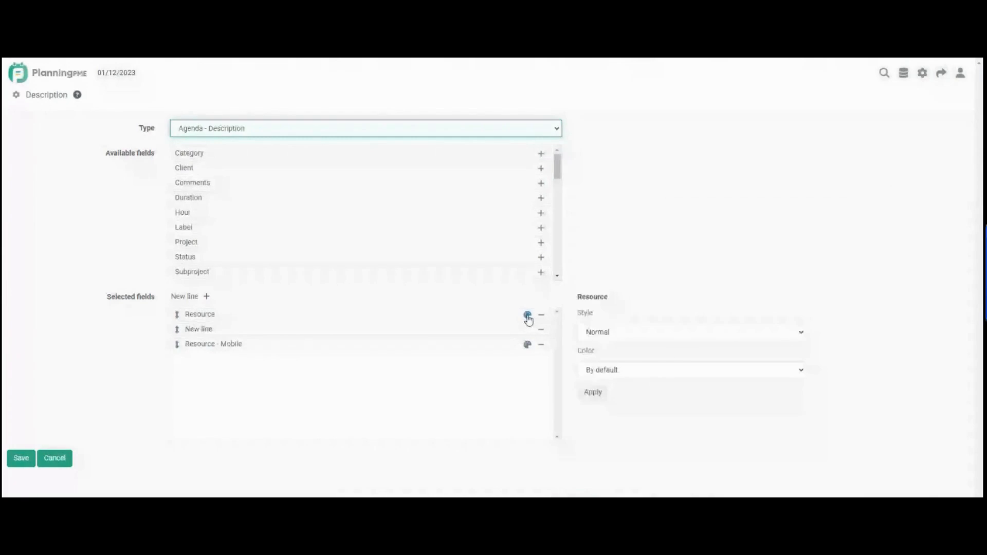
{"action": "left_click", "coordinate": [609, 334]}
{"action": "left_click", "coordinate": [608, 356]}
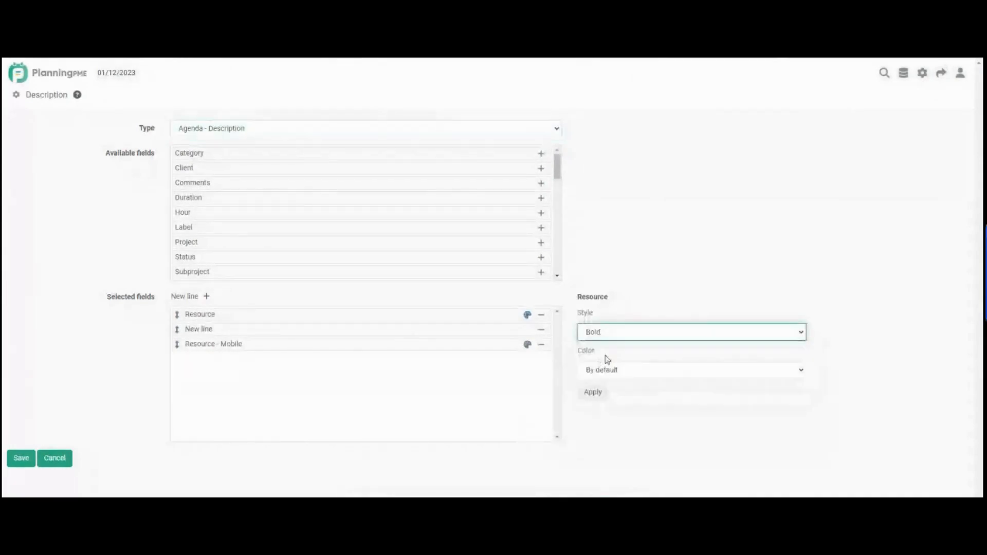
{"action": "left_click", "coordinate": [617, 371]}
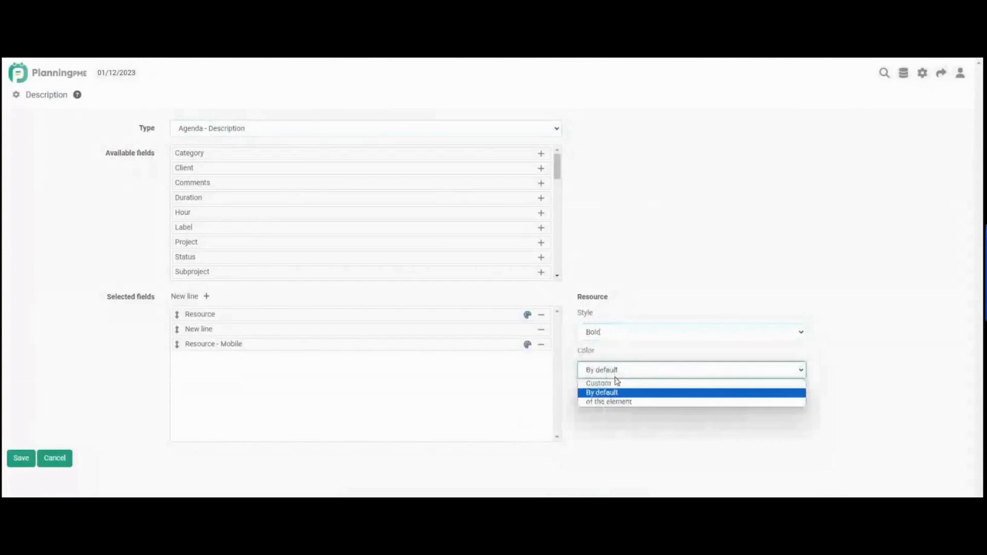
{"action": "left_click", "coordinate": [615, 383]}
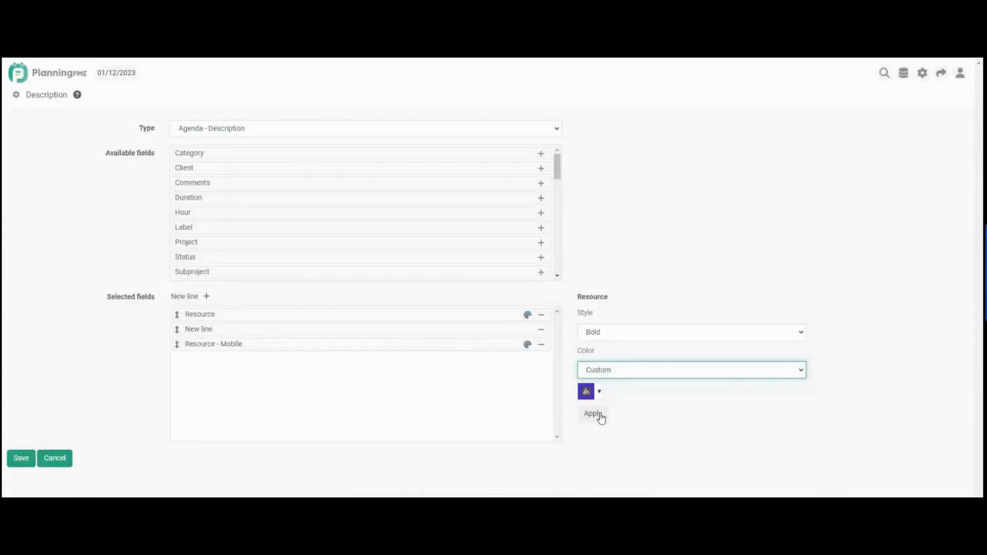
{"action": "left_click", "coordinate": [624, 375]}
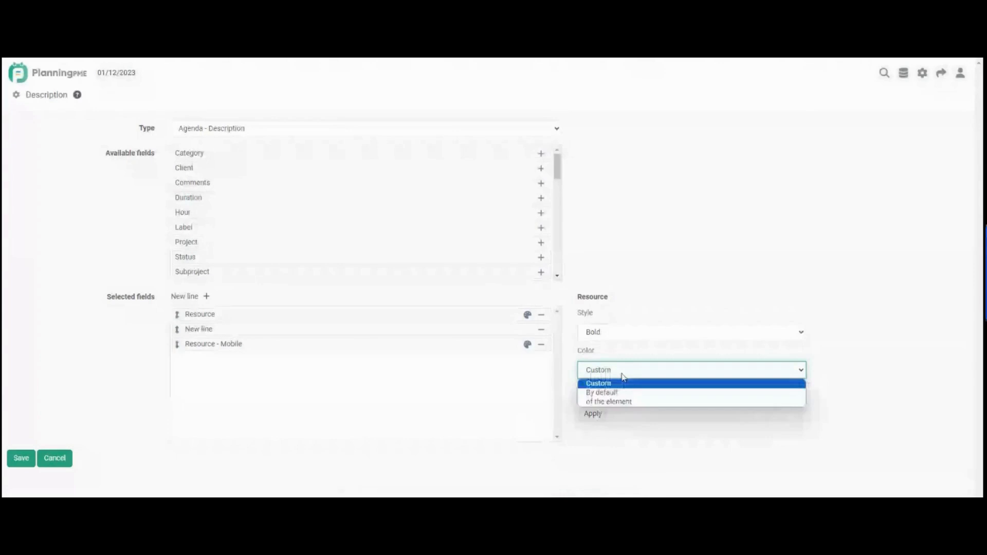
{"action": "left_click", "coordinate": [625, 403]}
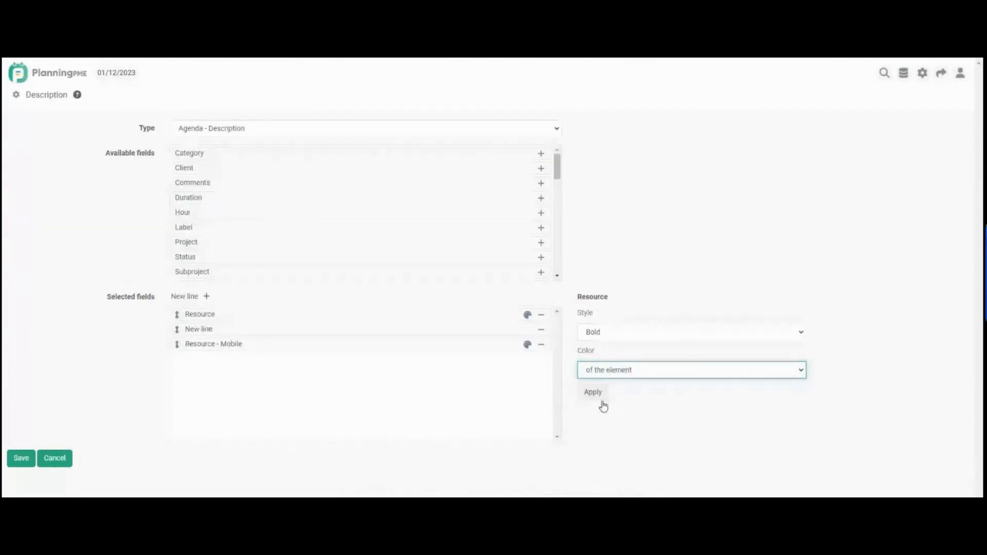
{"action": "left_click", "coordinate": [594, 394]}
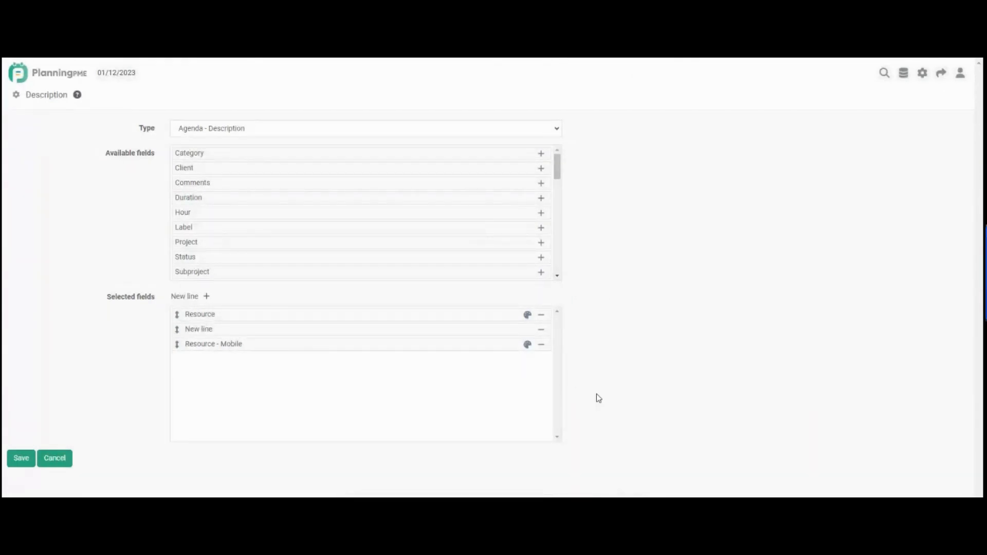
{"action": "left_click", "coordinate": [21, 457]}
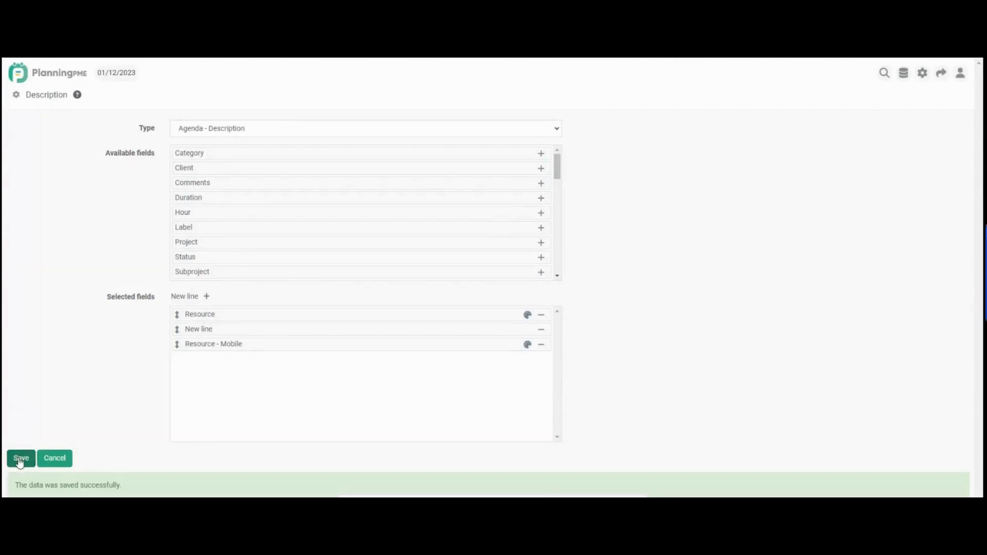
- Return to the schedule to examine the resource names under the agenda entries, and switch the schedule to Resource view
{"action": "left_click", "coordinate": [19, 84]}
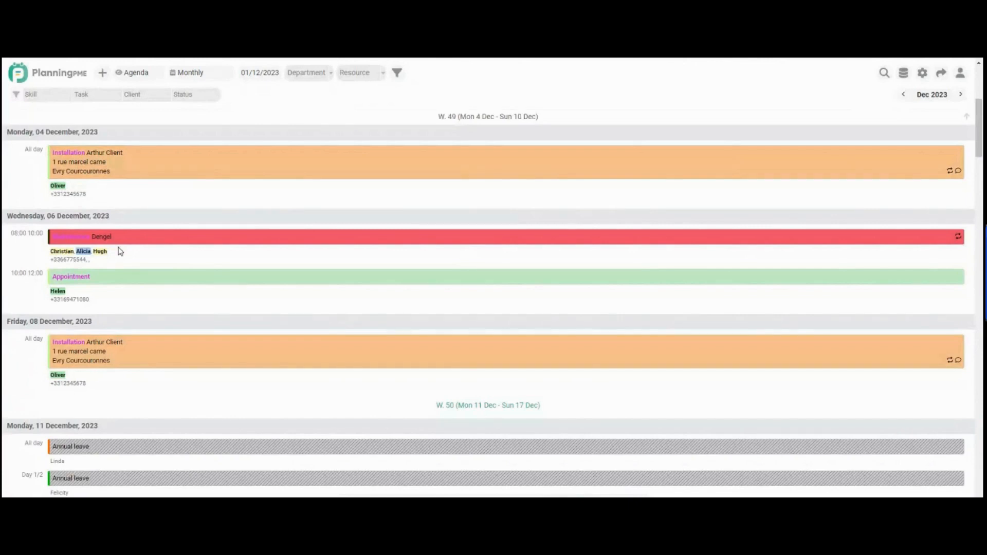
{"action": "left_click", "coordinate": [136, 73]}
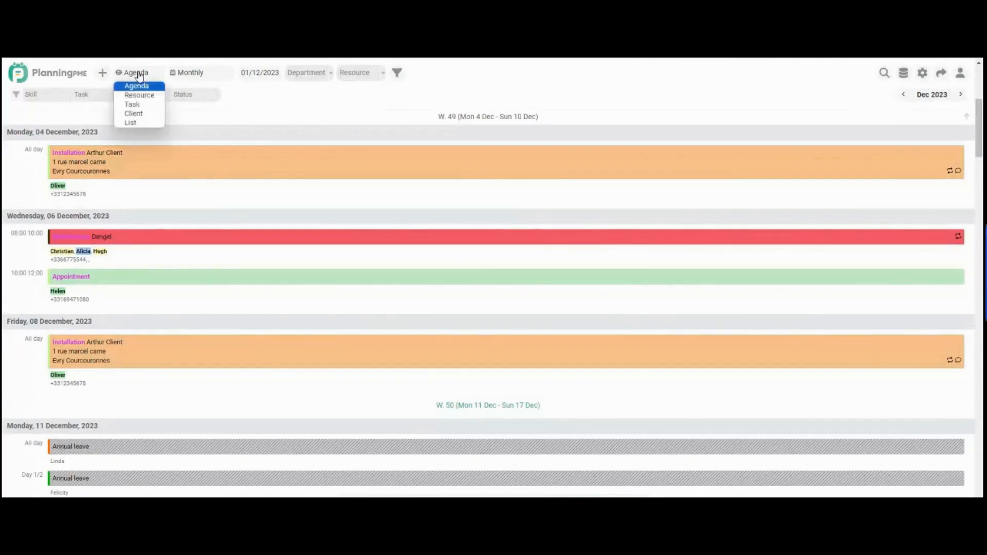
{"action": "left_click", "coordinate": [147, 98]}
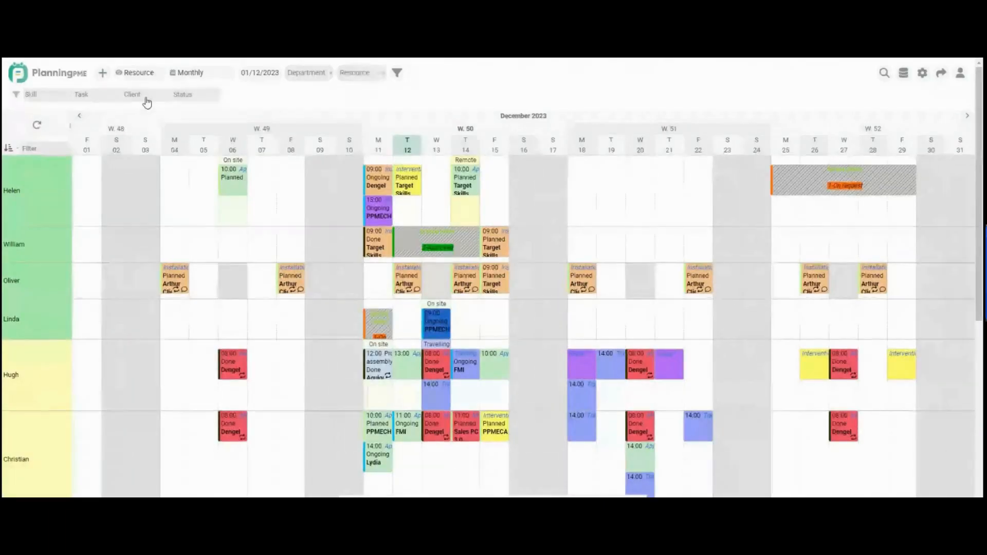
- Save an all-day leave request for 12/12/2023 for the preset resource, accepting the availability conflict, and close the stray blank event form without saving
{"action": "left_click", "coordinate": [104, 75]}
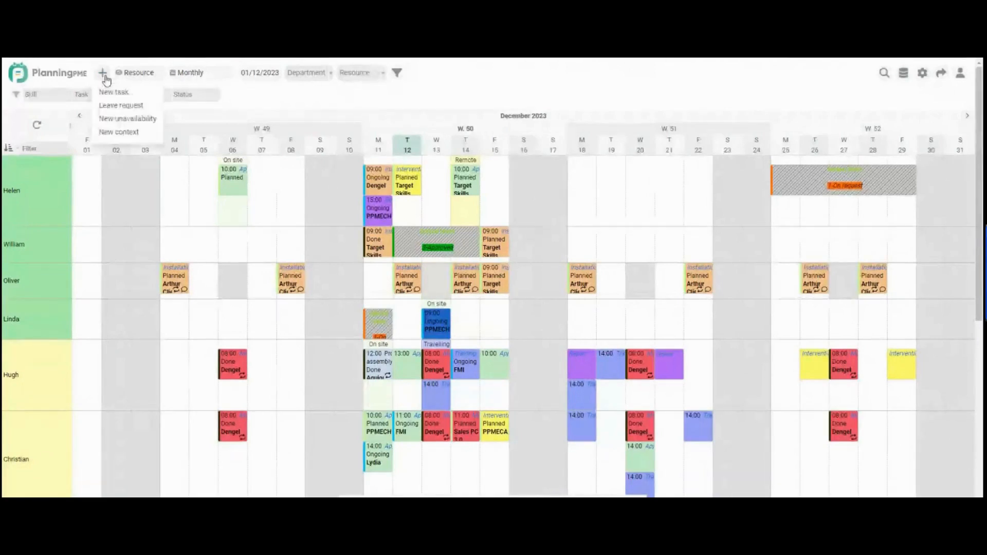
{"action": "left_click", "coordinate": [118, 107]}
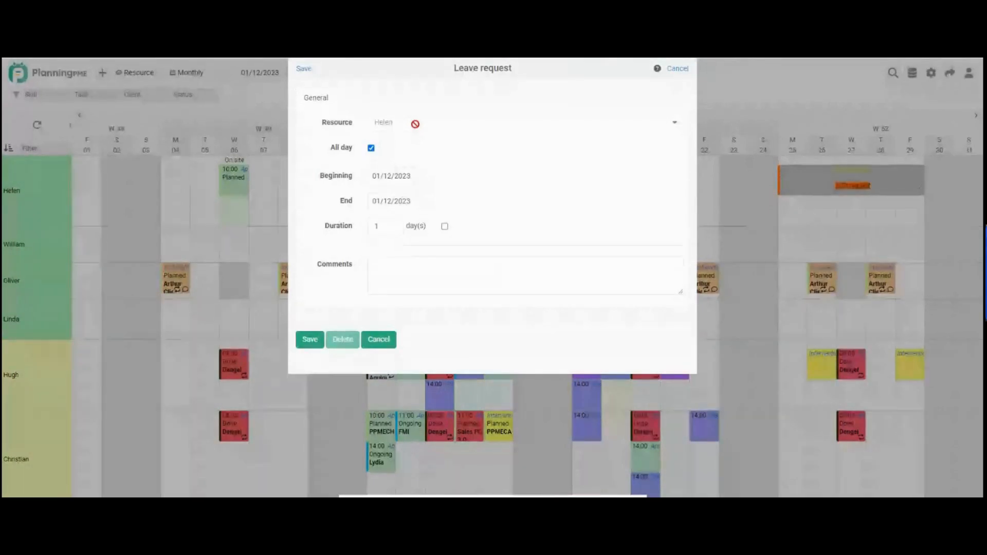
{"action": "left_click", "coordinate": [372, 149]}
{"action": "left_click", "coordinate": [391, 194]}
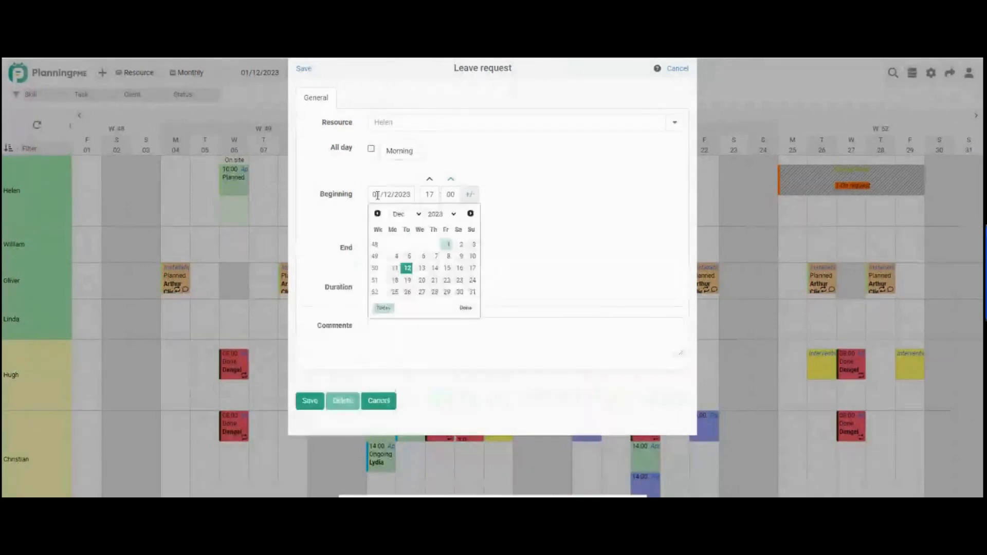
{"action": "left_click", "coordinate": [386, 308]}
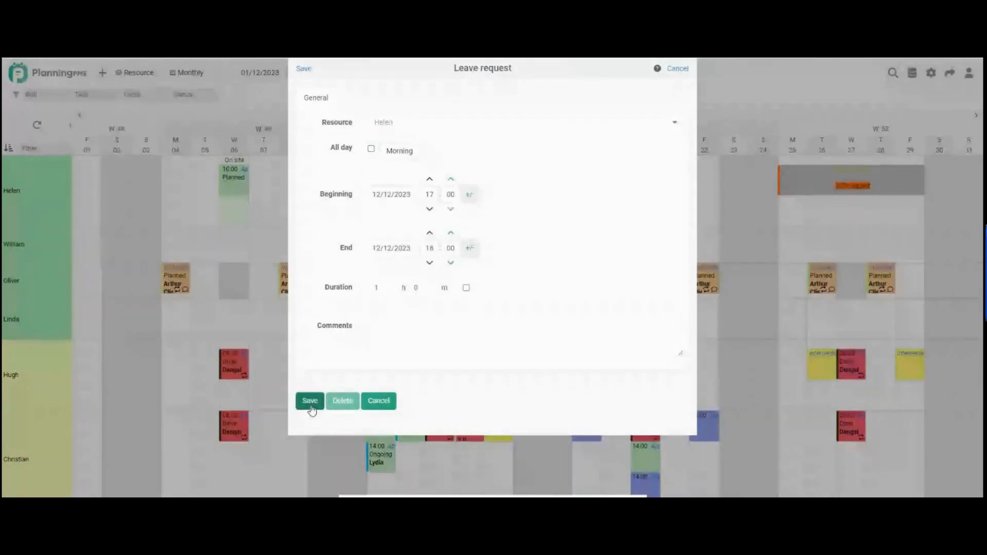
{"action": "left_click", "coordinate": [373, 149]}
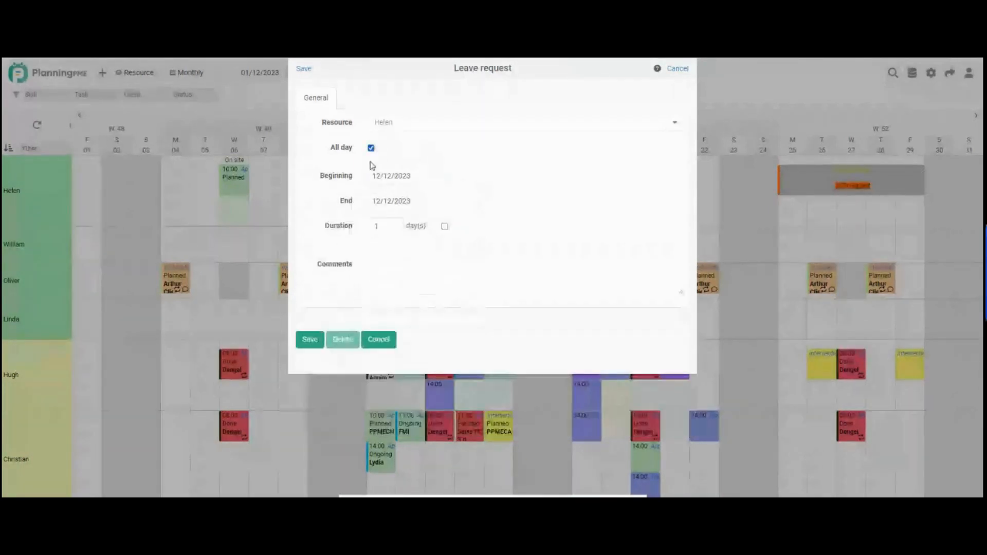
{"action": "left_click", "coordinate": [313, 340]}
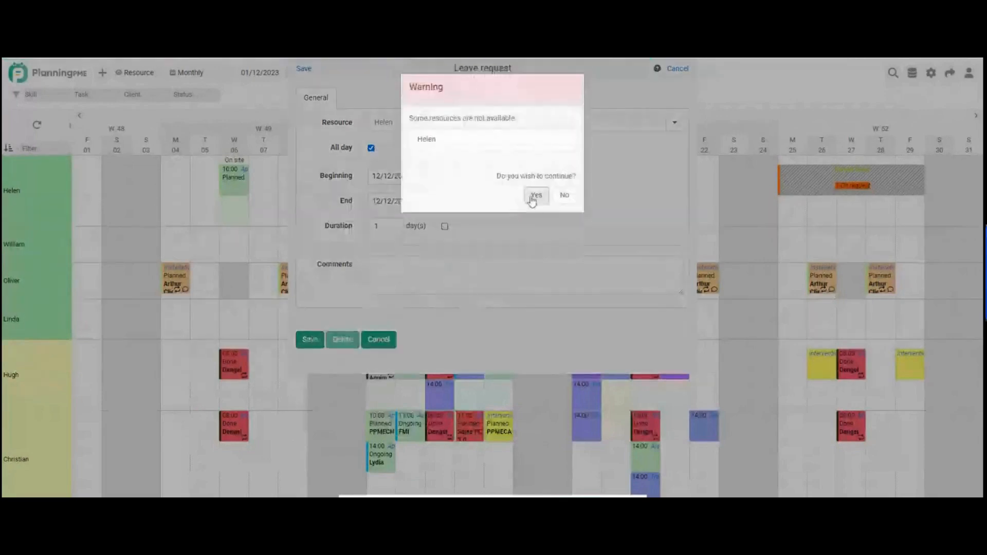
{"action": "left_click", "coordinate": [537, 184]}
{"action": "left_click", "coordinate": [315, 341]}
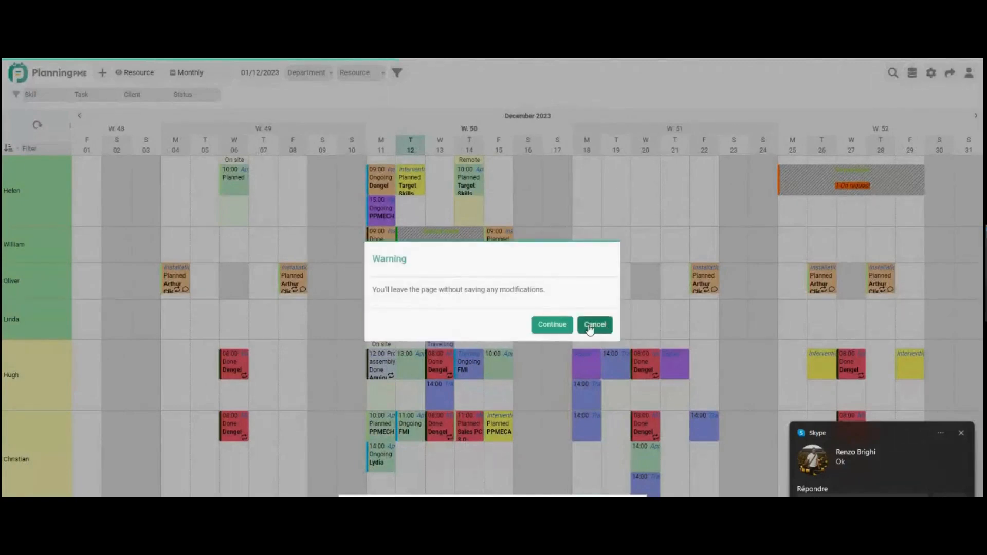
{"action": "left_click", "coordinate": [586, 324]}
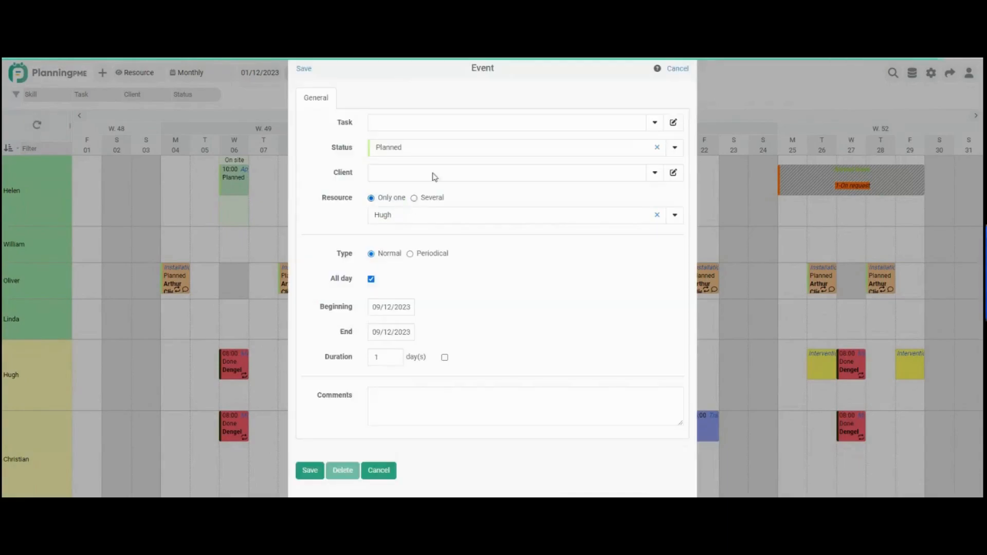
{"action": "left_click", "coordinate": [677, 68]}
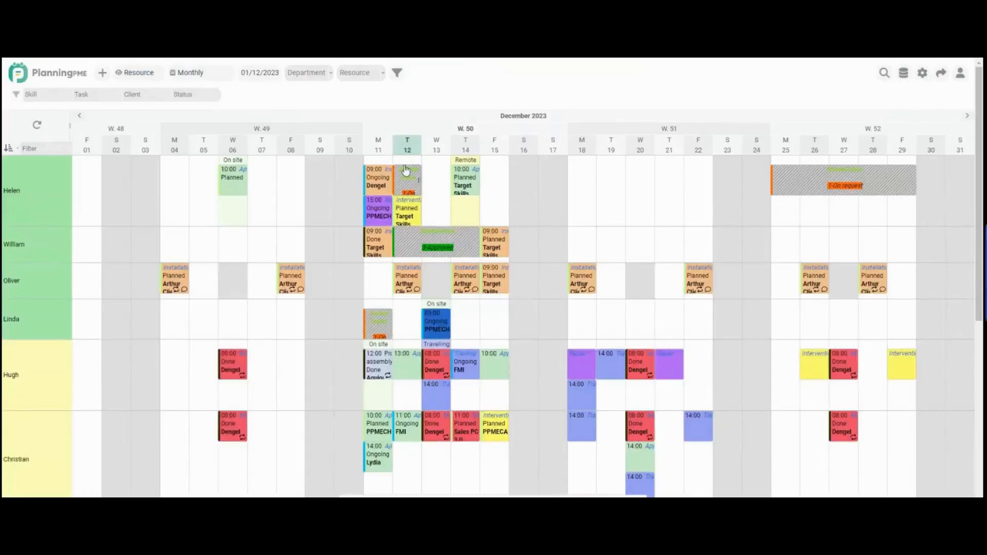
- Examine the new leave request in the weekly schedule for week 50 and open the 12 December occurrence of the recurring Installation task
{"action": "mouse_move", "coordinate": [410, 184]}
{"action": "left_click", "coordinate": [459, 132]}
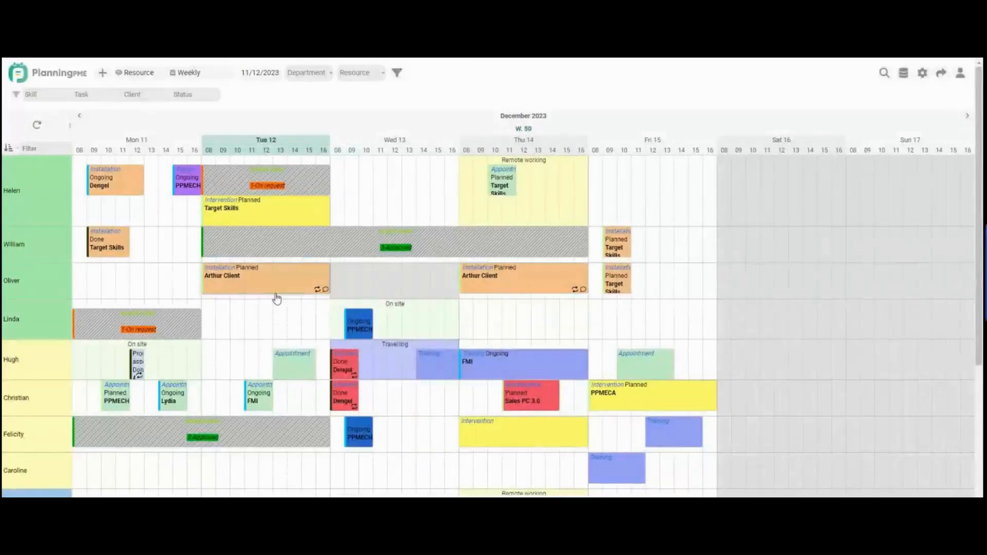
{"action": "mouse_move", "coordinate": [278, 290]}
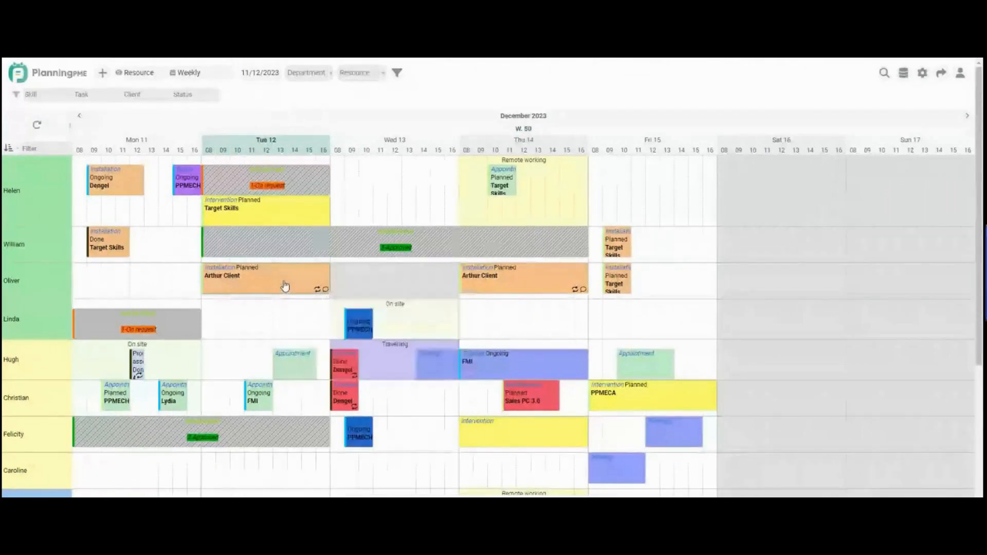
{"action": "double_click", "coordinate": [286, 286]}
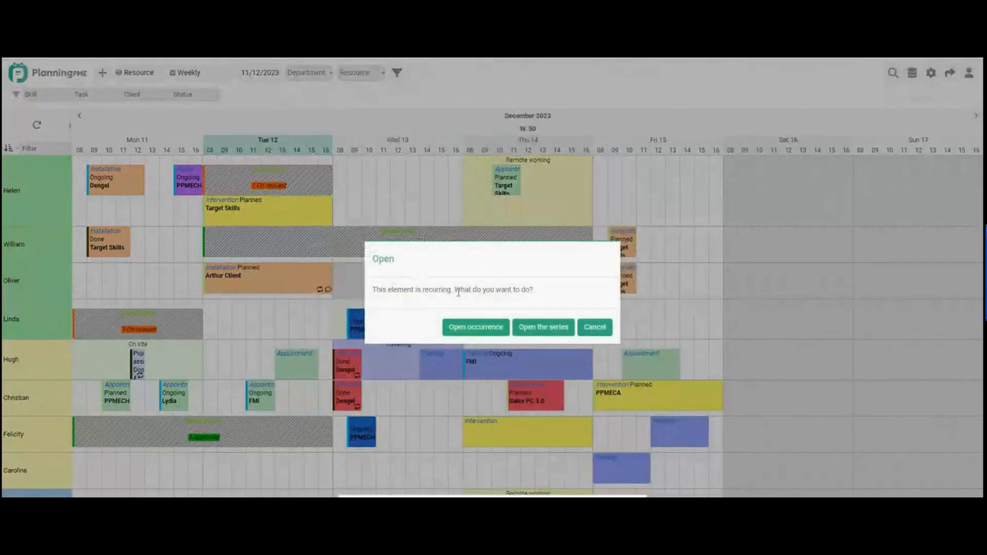
{"action": "left_click", "coordinate": [484, 333]}
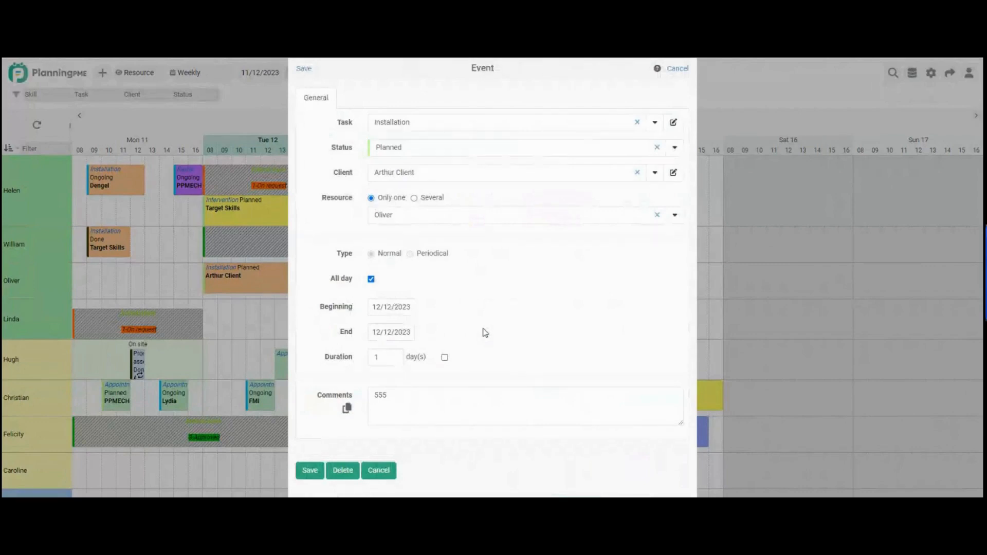
- Close the single-occurrence form of the 12 December Installation task, open its whole recurring series to examine it, and close it without saving
{"action": "left_click", "coordinate": [679, 71]}
{"action": "left_click", "coordinate": [259, 271]}
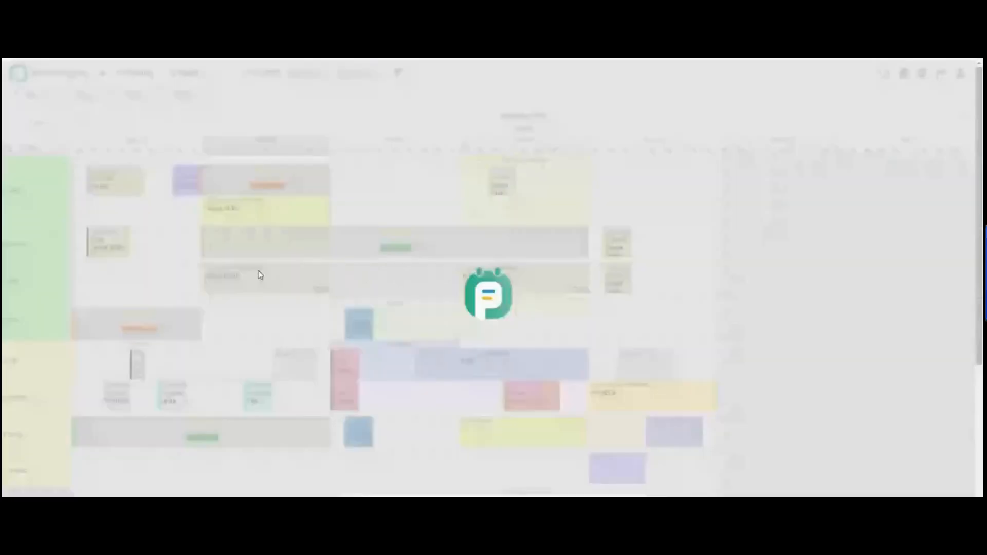
{"action": "left_click", "coordinate": [561, 327]}
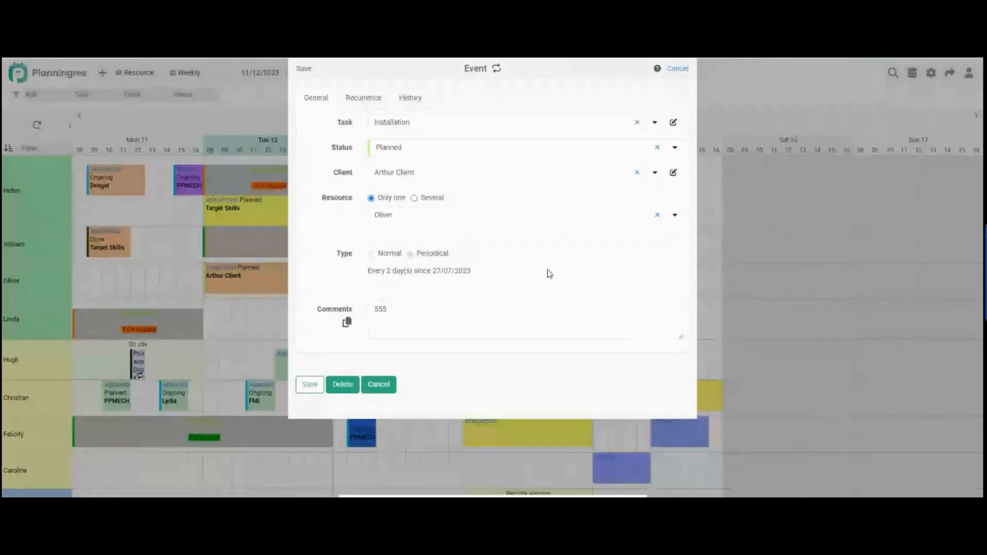
{"action": "left_click", "coordinate": [680, 72]}
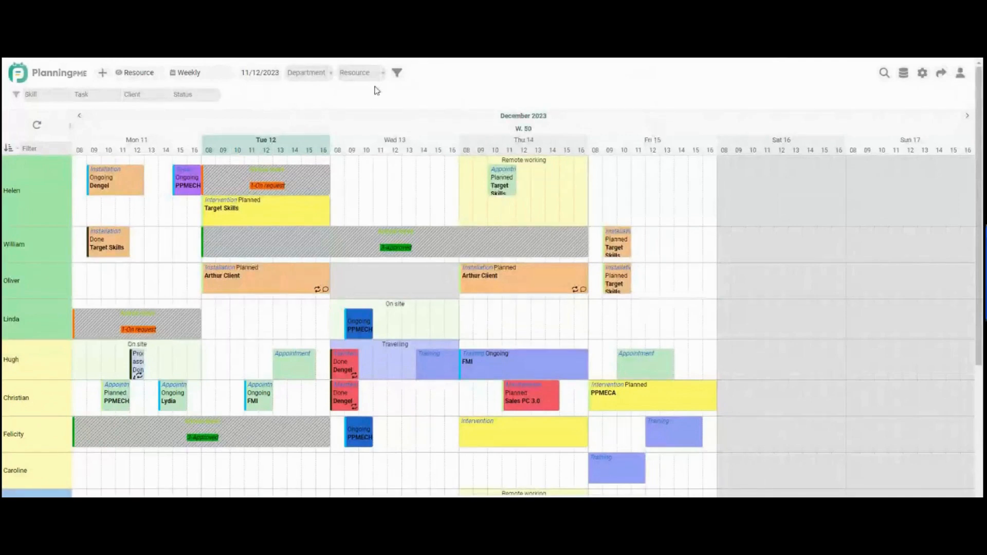
- Examine the print preview of the 12 December Intervention task for client Target Skills, and close it without printing
{"action": "right_click", "coordinate": [251, 211]}
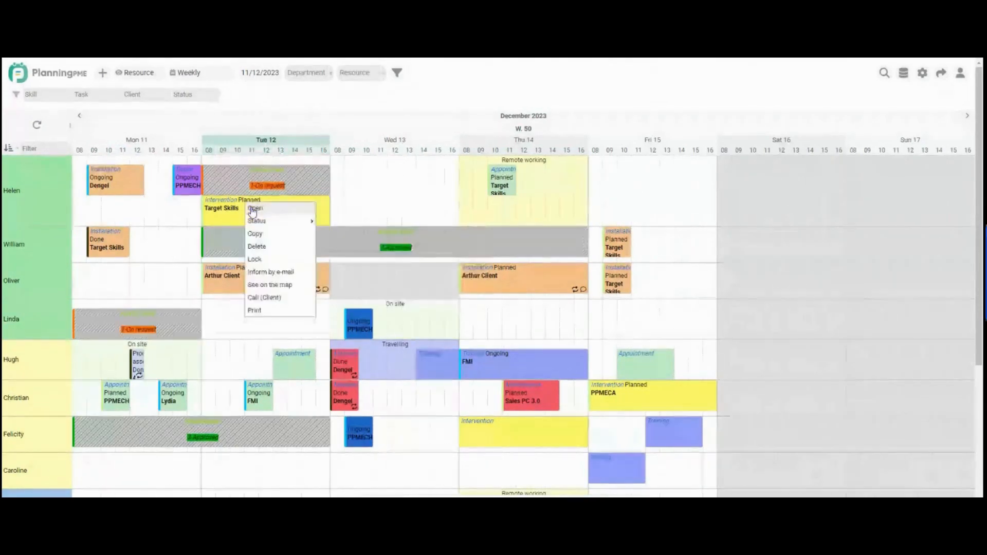
{"action": "left_click", "coordinate": [255, 311]}
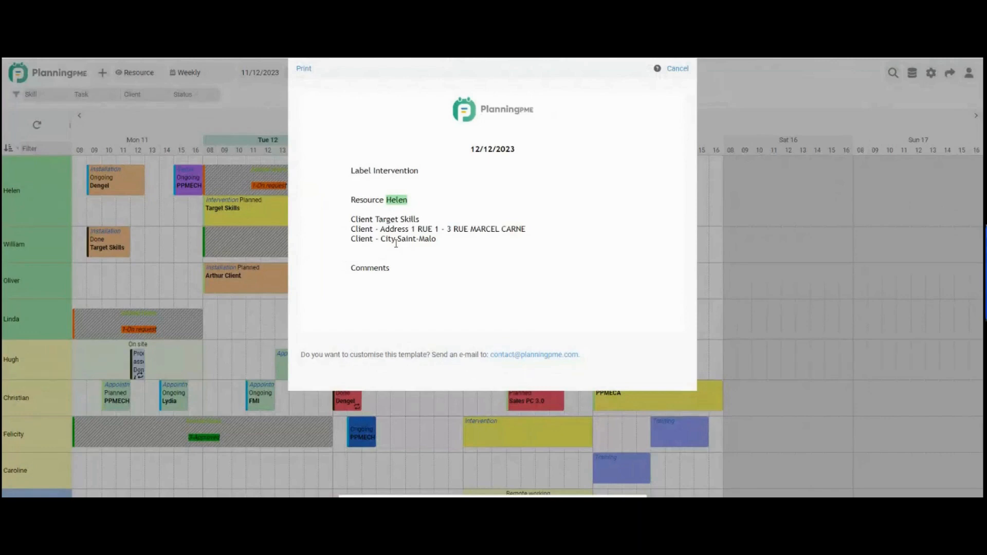
{"action": "left_click", "coordinate": [677, 69]}
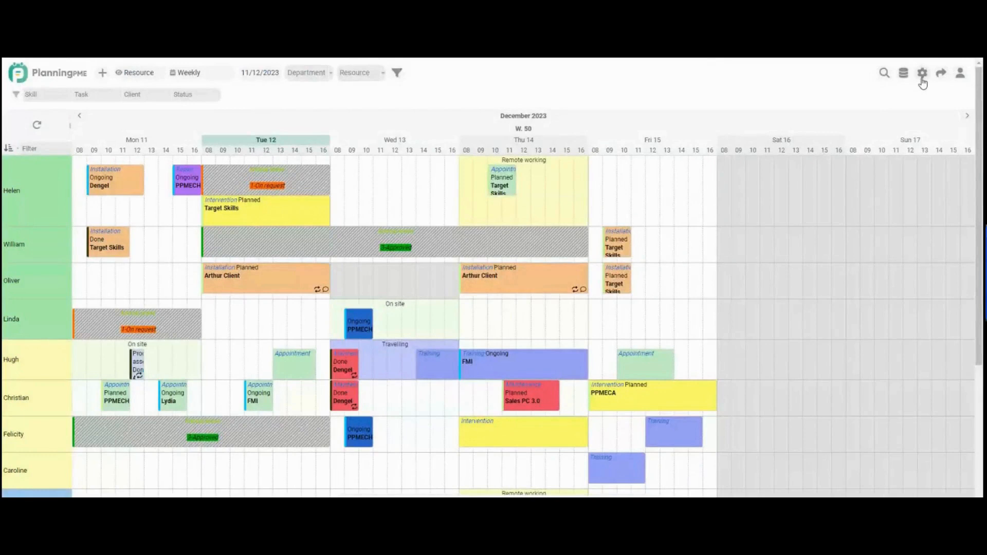
- Open the Description settings for the Task - Print type and examine the order of its selected fields and new lines
{"action": "left_click", "coordinate": [922, 75]}
{"action": "left_click", "coordinate": [920, 92]}
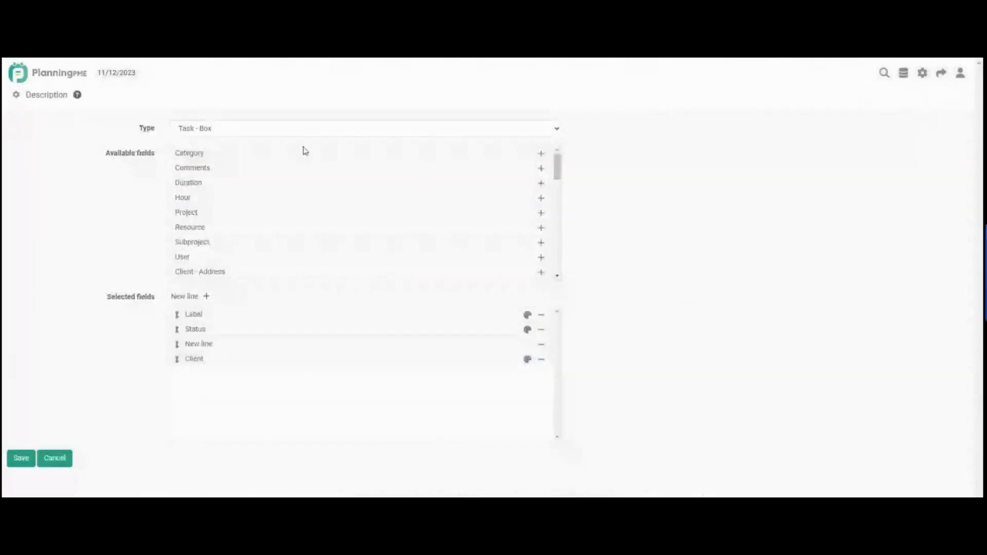
{"action": "left_click", "coordinate": [236, 133]}
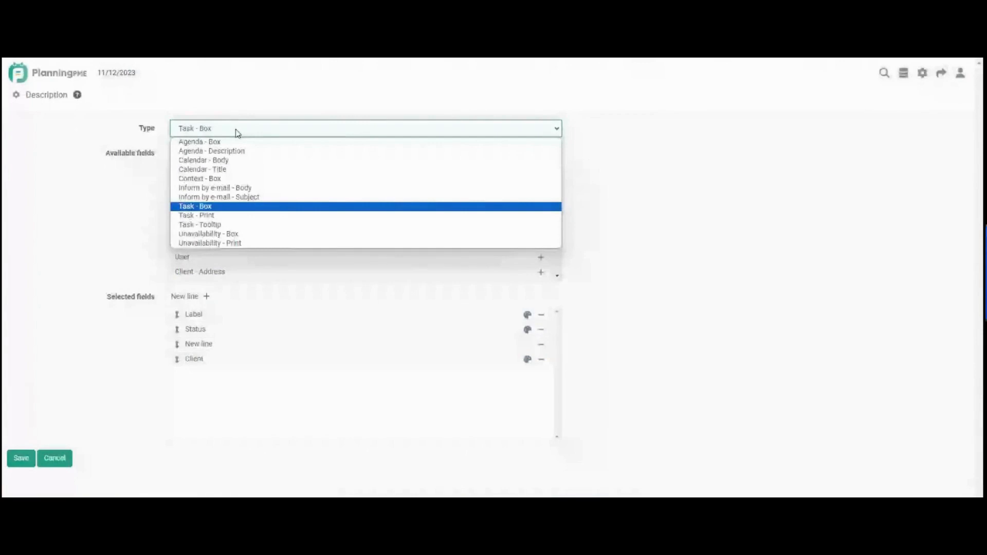
{"action": "left_click", "coordinate": [218, 218]}
{"action": "scroll", "coordinate": [229, 340], "scroll_direction": "down", "scroll_amount": 3}
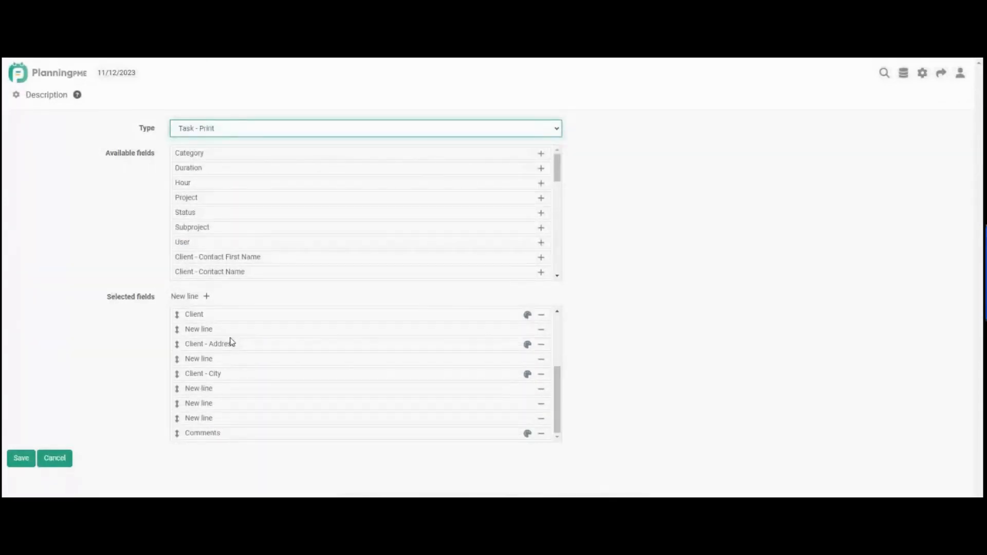
{"action": "scroll", "coordinate": [324, 401], "scroll_direction": "up", "scroll_amount": 3}
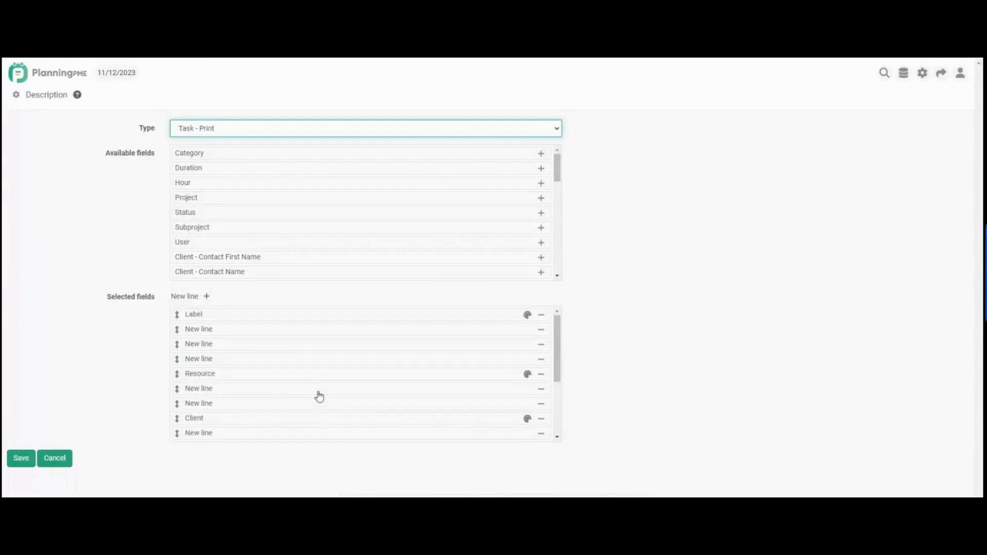
{"action": "scroll", "coordinate": [319, 396], "scroll_direction": "down", "scroll_amount": 3}
{"action": "scroll", "coordinate": [318, 397], "scroll_direction": "up", "scroll_amount": 3}
- Add the Resource, Label and Status fields to the Unavailability - Print description and save it
{"action": "left_click", "coordinate": [208, 135]}
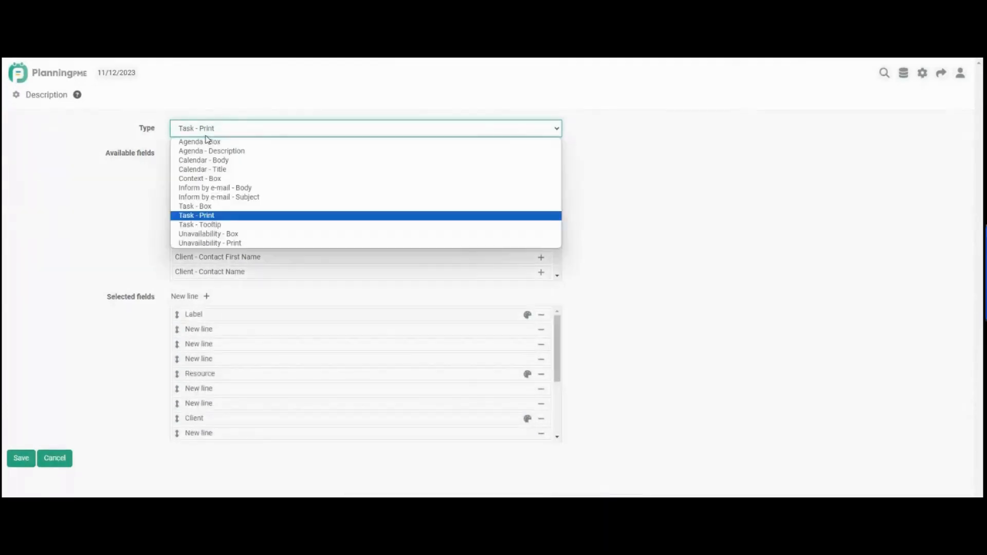
{"action": "left_click", "coordinate": [212, 244]}
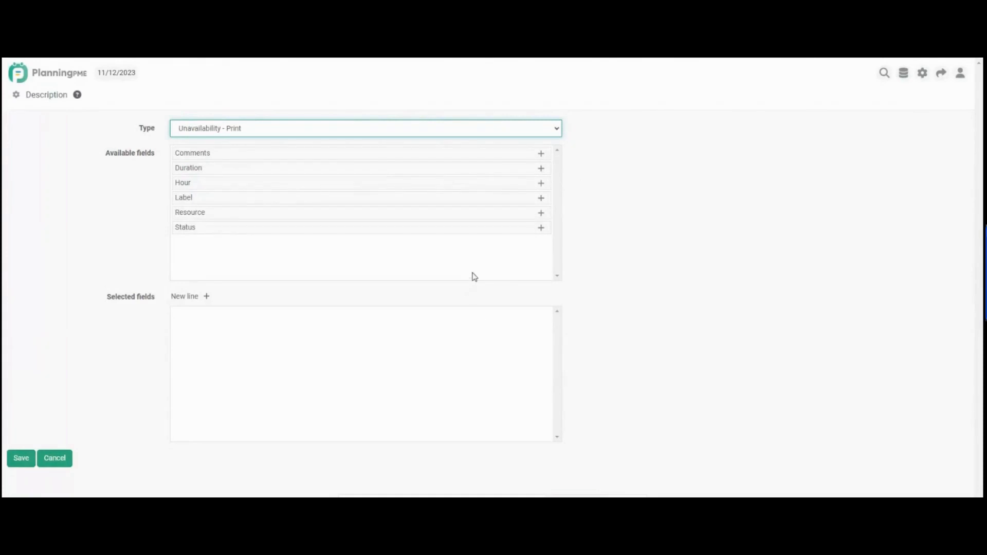
{"action": "left_click", "coordinate": [540, 213]}
{"action": "left_click", "coordinate": [541, 199]}
{"action": "left_click", "coordinate": [542, 200]}
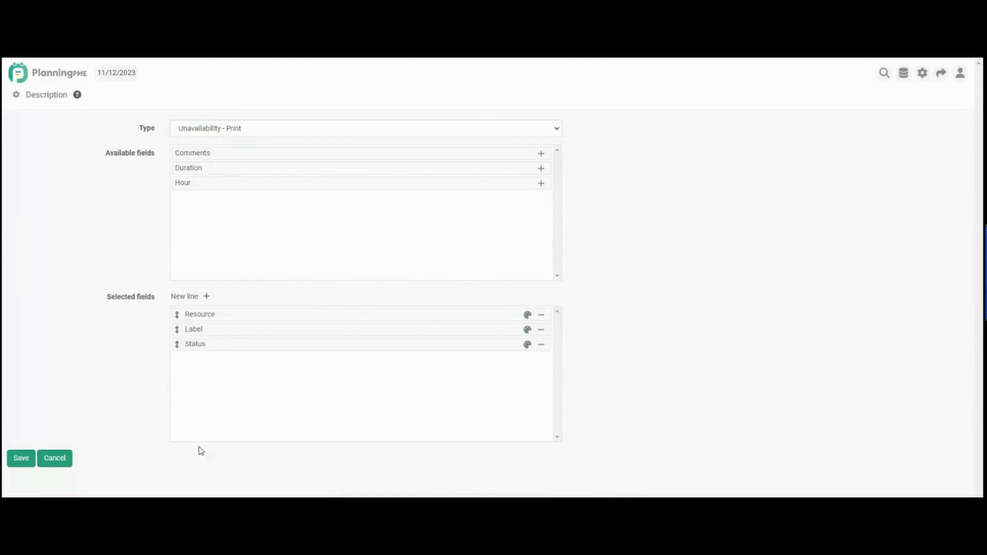
{"action": "left_click", "coordinate": [21, 459]}
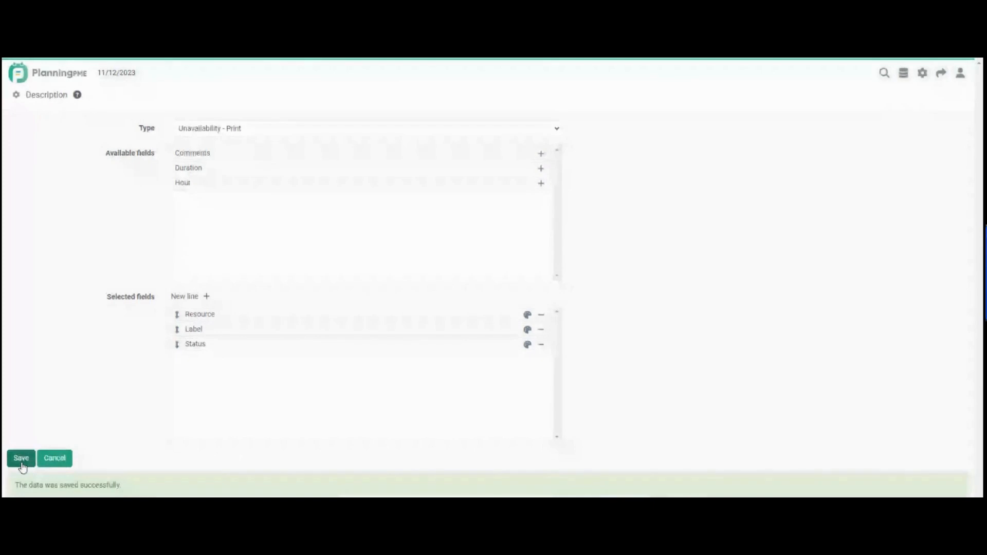
- Return to the schedule, examine the print preview of the 12 December annual leave request, and close it without printing
{"action": "left_click", "coordinate": [18, 73]}
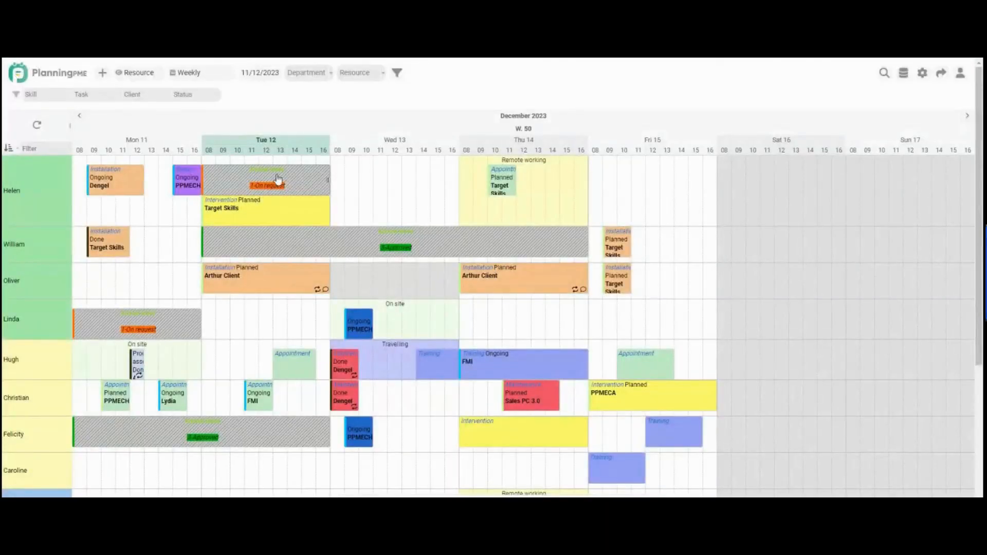
{"action": "mouse_move", "coordinate": [278, 179]}
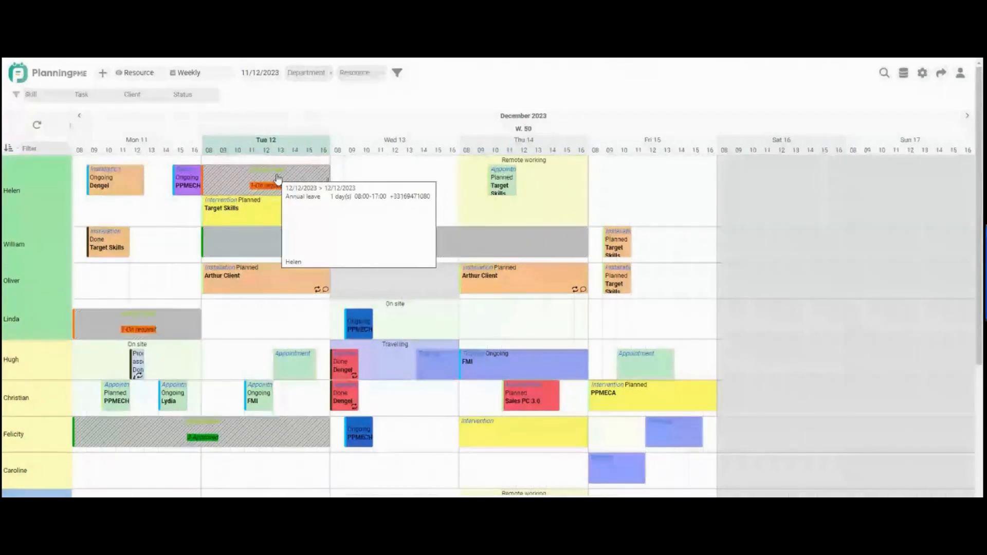
{"action": "right_click", "coordinate": [278, 178]}
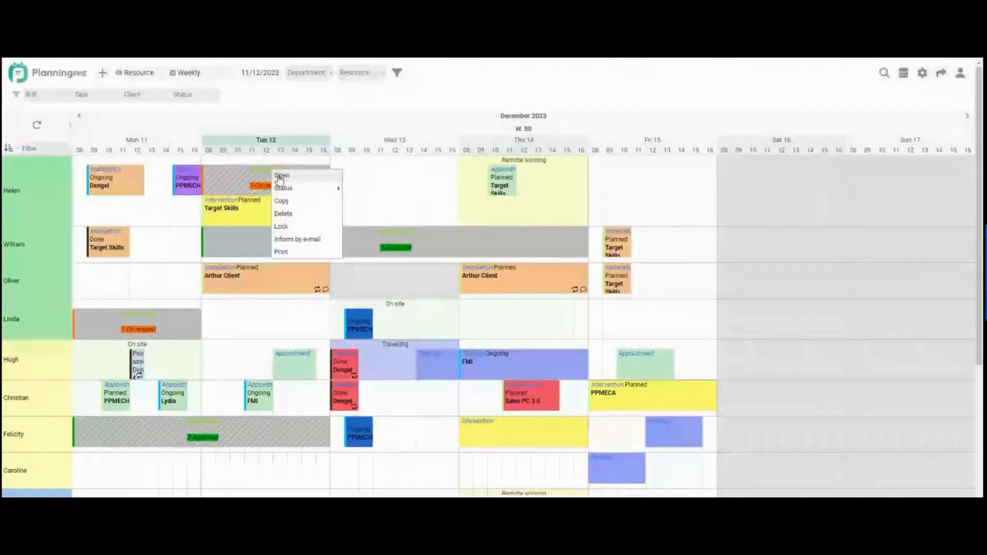
{"action": "left_click", "coordinate": [310, 251]}
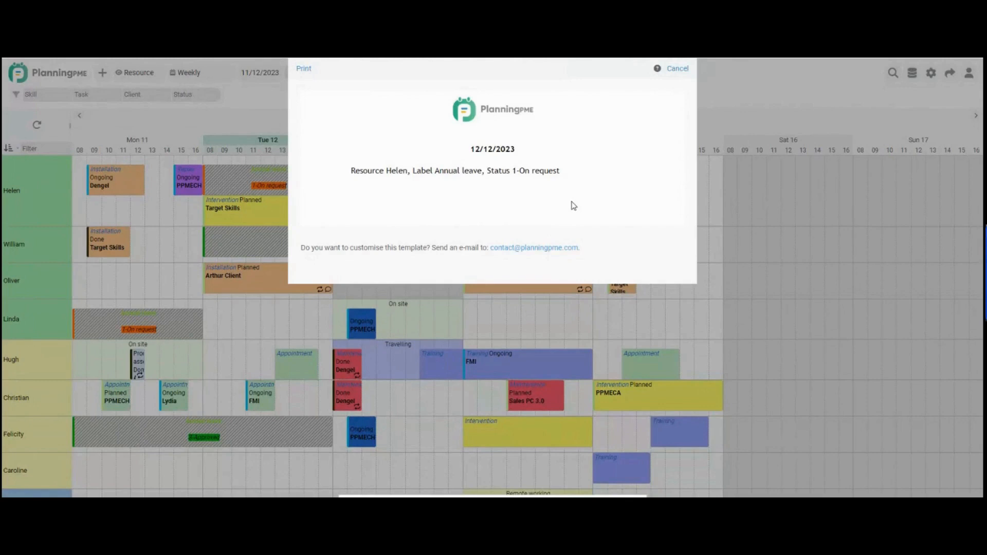
{"action": "left_click", "coordinate": [678, 69]}
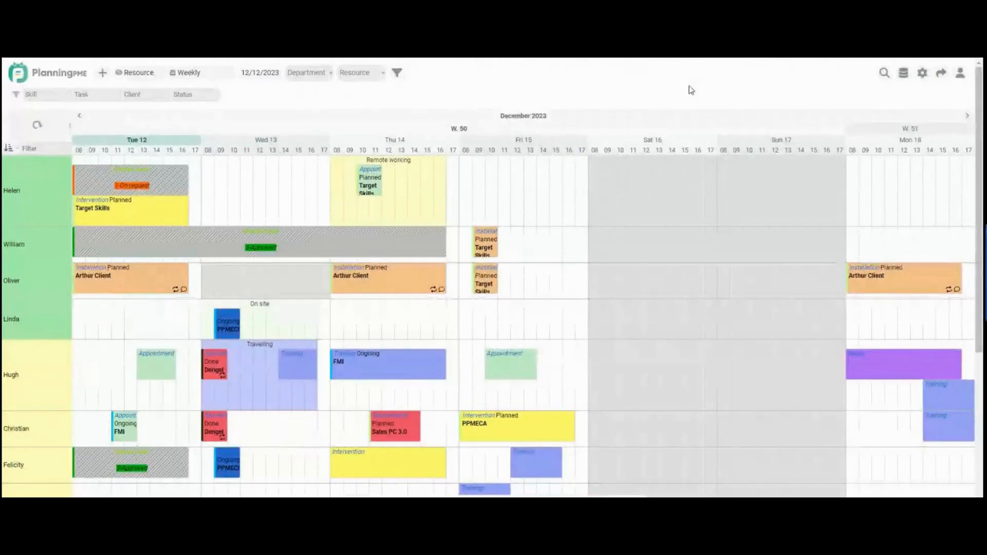
- Move the weekly schedule forward one day at a time until it starts on 16/12/2023
{"action": "key", "text": "Right"}
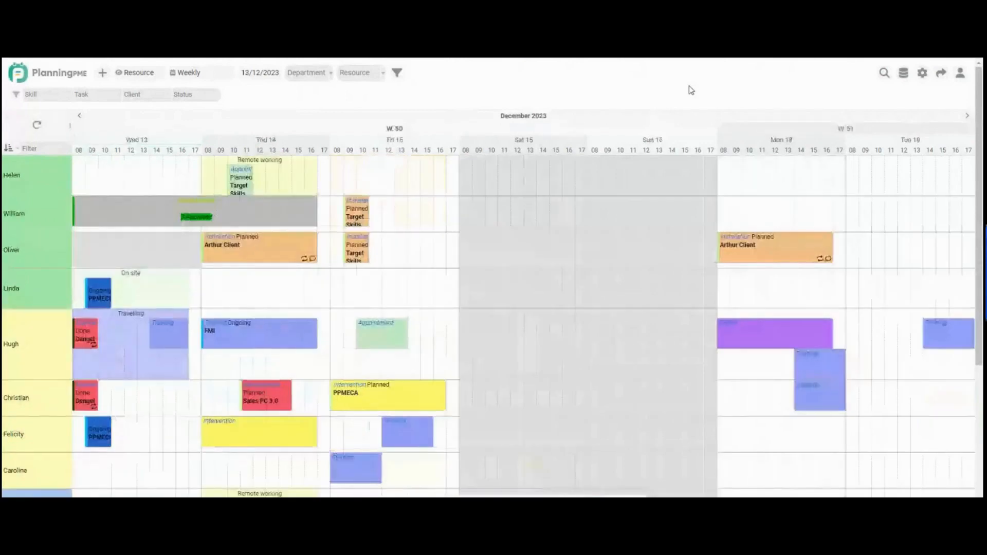
{"action": "key", "text": "Right"}
{"action": "key", "text": "Right"}
{"action": "key", "text": "Right"}
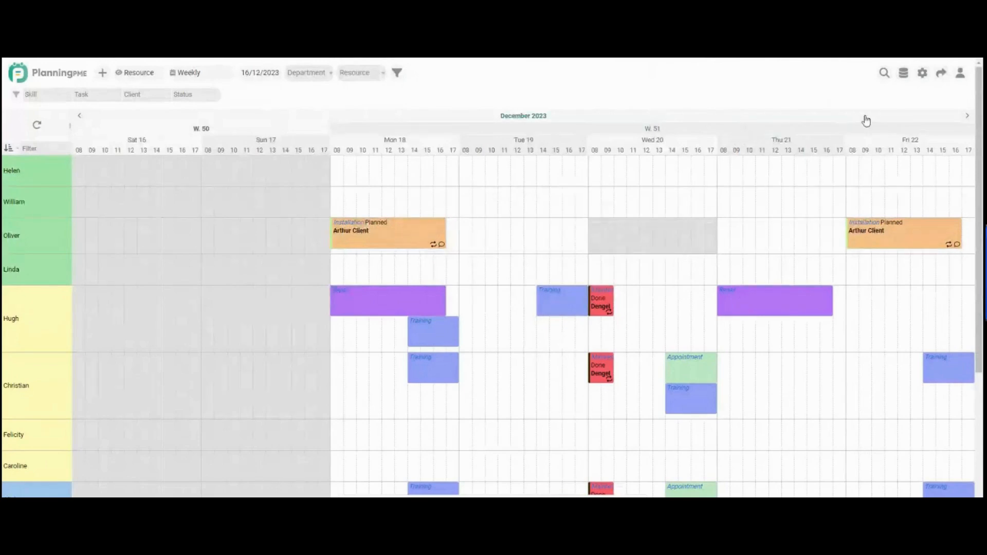
- Enable the Strong line separator in the schedule's view options and save the options
{"action": "left_click", "coordinate": [923, 73]}
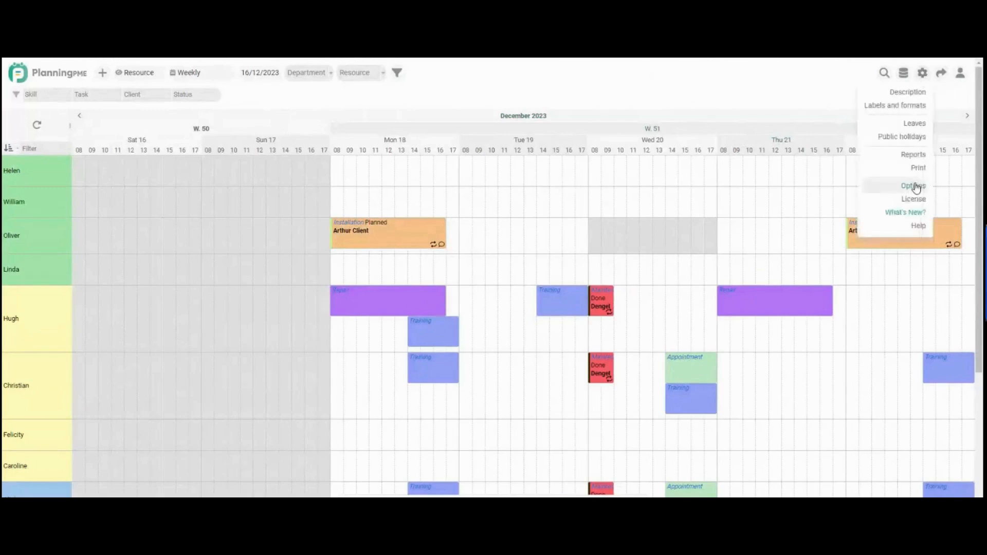
{"action": "left_click", "coordinate": [914, 186]}
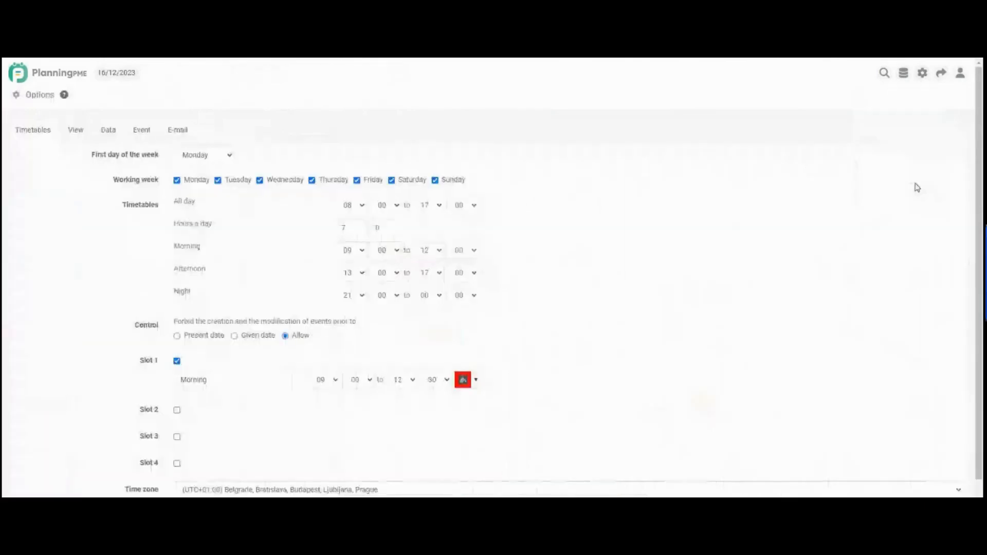
{"action": "left_click", "coordinate": [77, 132]}
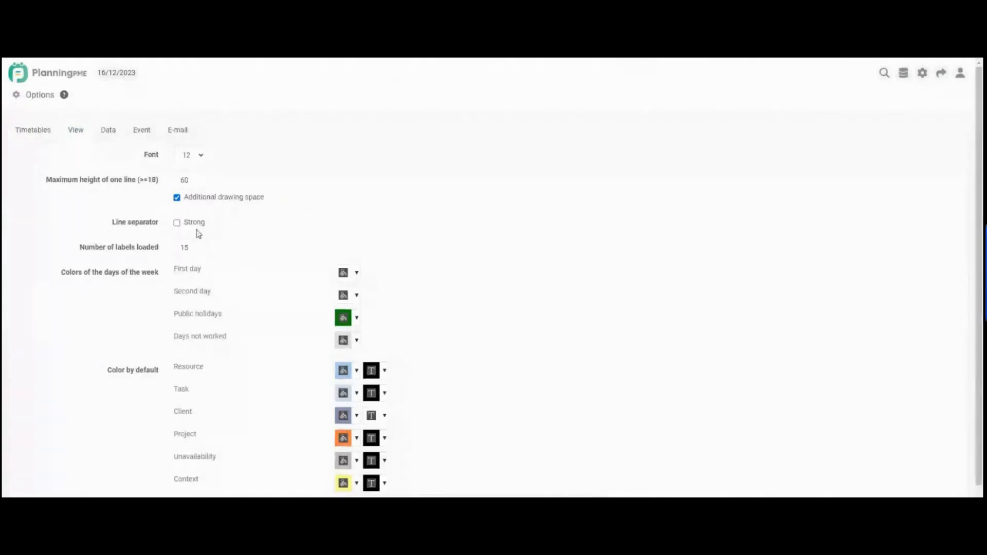
{"action": "left_click", "coordinate": [175, 224]}
{"action": "scroll", "coordinate": [183, 231], "scroll_direction": "down", "scroll_amount": 1}
{"action": "left_click", "coordinate": [25, 495]}
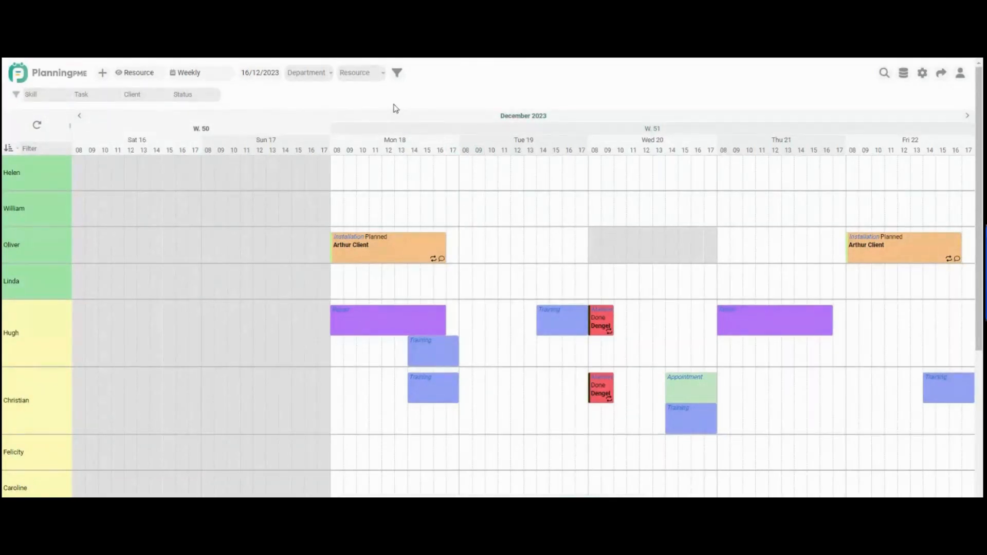
- Create and save an all-day "On site" context on 16/12/2023 for the first resource in the list
{"action": "left_click", "coordinate": [103, 76]}
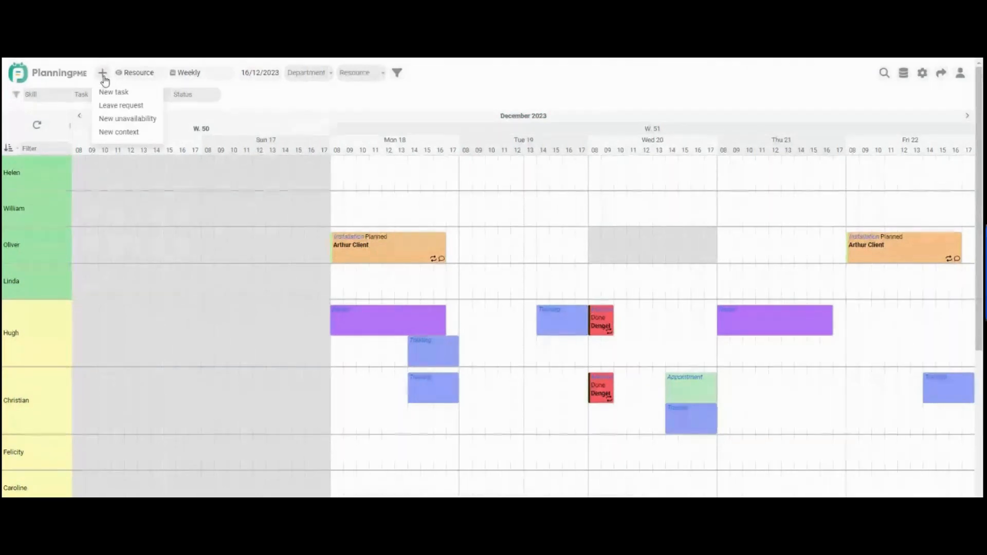
{"action": "left_click", "coordinate": [120, 132]}
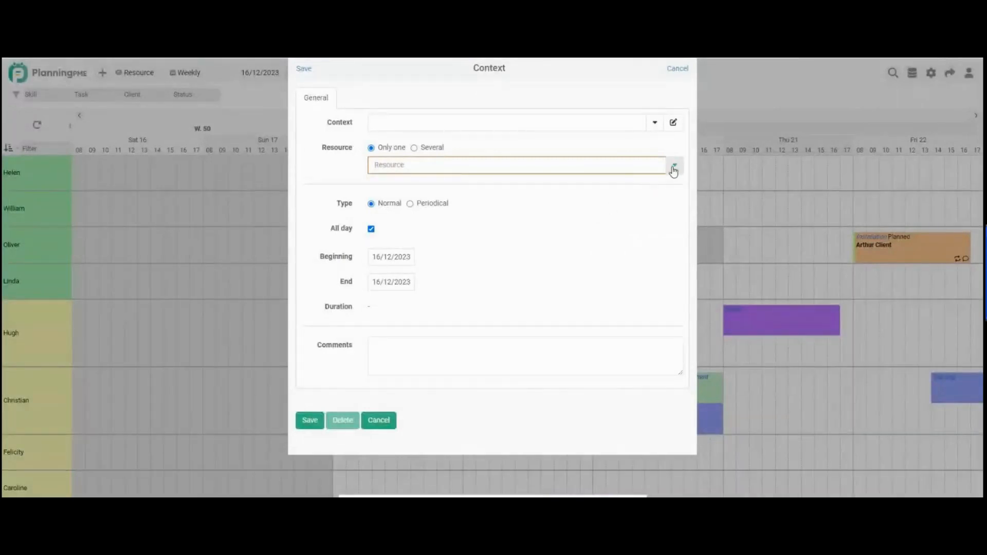
{"action": "left_click", "coordinate": [674, 166]}
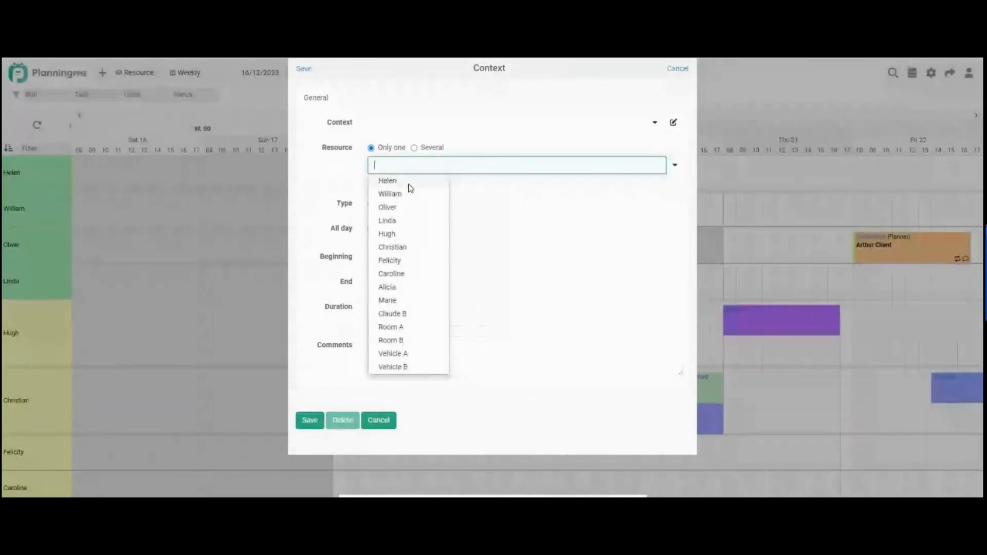
{"action": "left_click", "coordinate": [391, 181]}
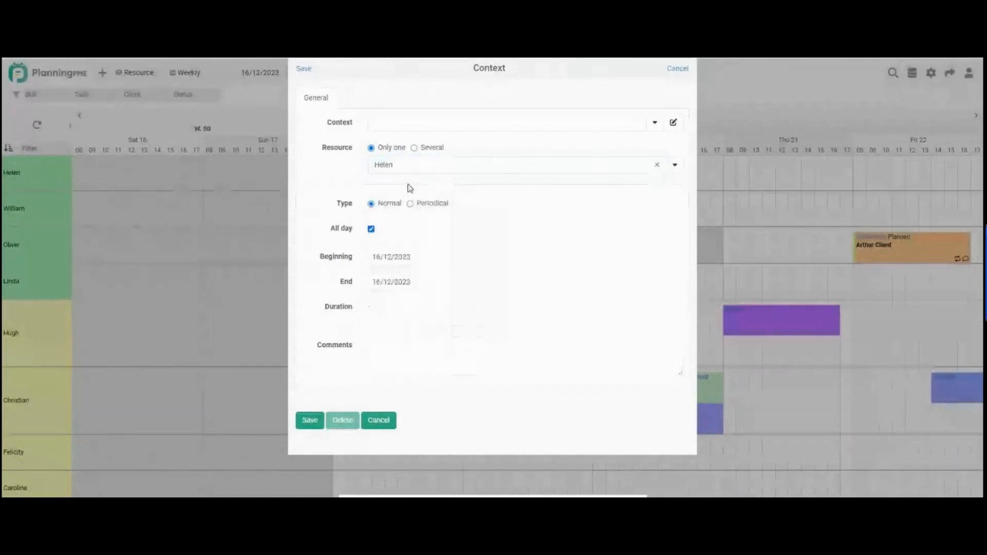
{"action": "left_click", "coordinate": [656, 124]}
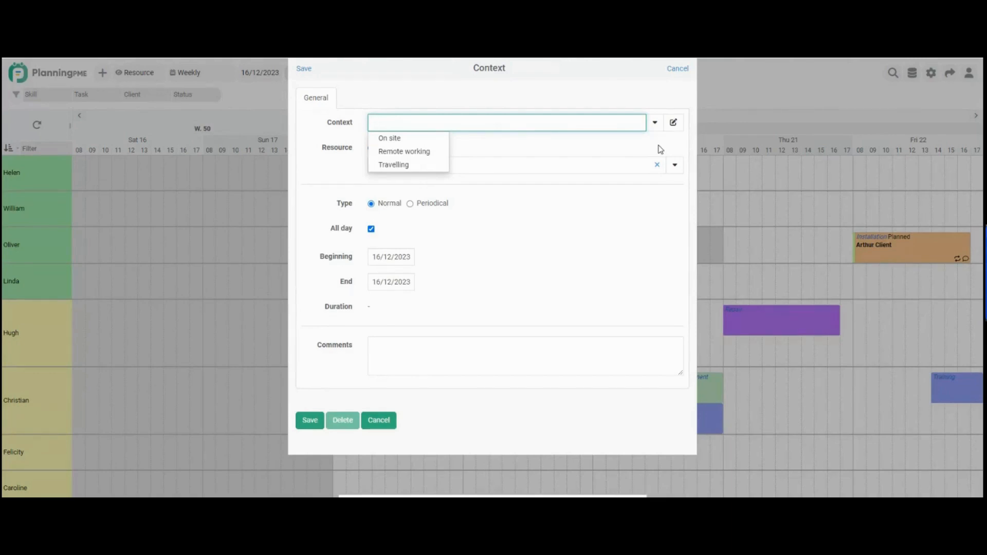
{"action": "left_click", "coordinate": [414, 137]}
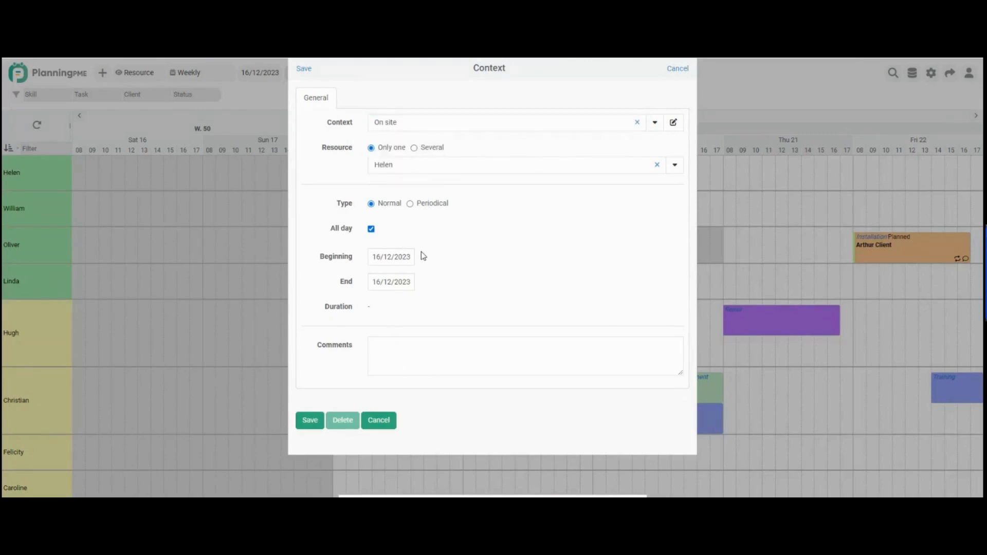
{"action": "left_click", "coordinate": [307, 425]}
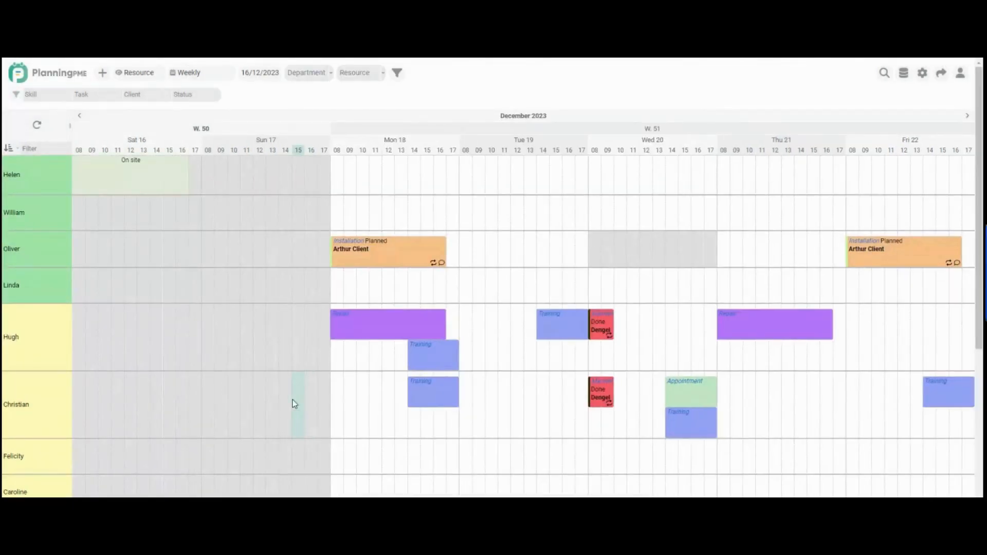
- Create and save an Intervention task from 10:00 to 12:00 within the new On site context on 16/12/2023, and examine its tooltip
{"action": "right_click", "coordinate": [134, 177]}
{"action": "left_click", "coordinate": [143, 175]}
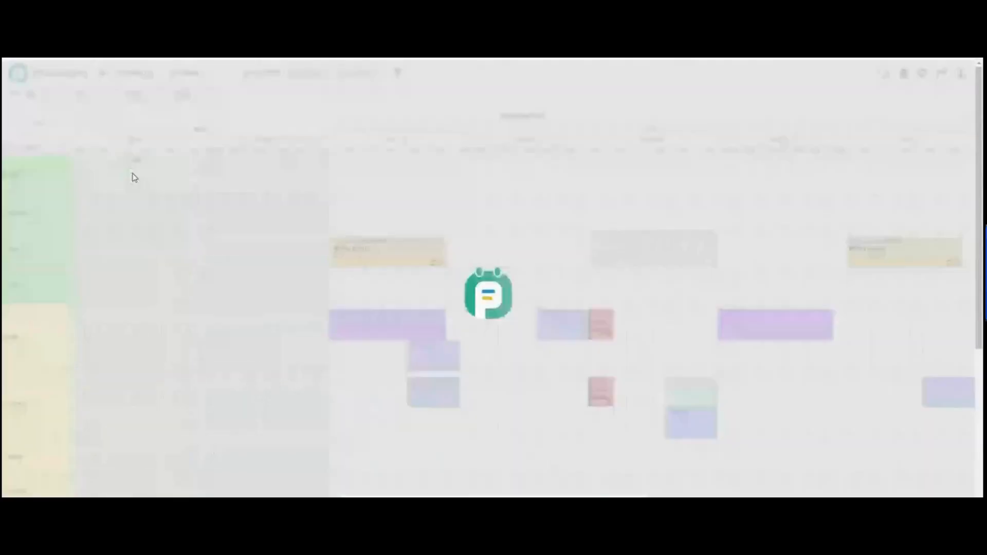
{"action": "left_click", "coordinate": [651, 122]}
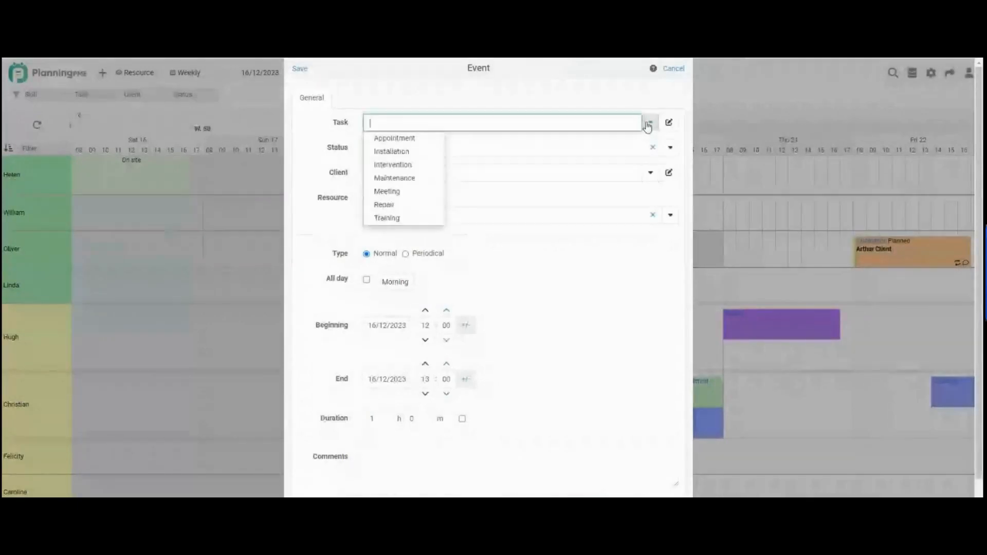
{"action": "left_click", "coordinate": [401, 168]}
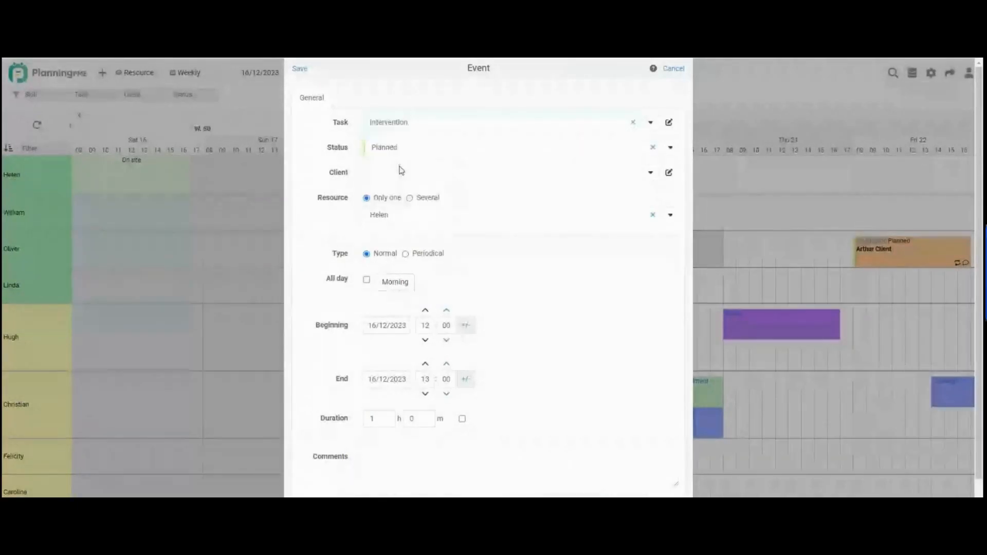
{"action": "double_click", "coordinate": [426, 326]}
{"action": "type", "text": "10"}
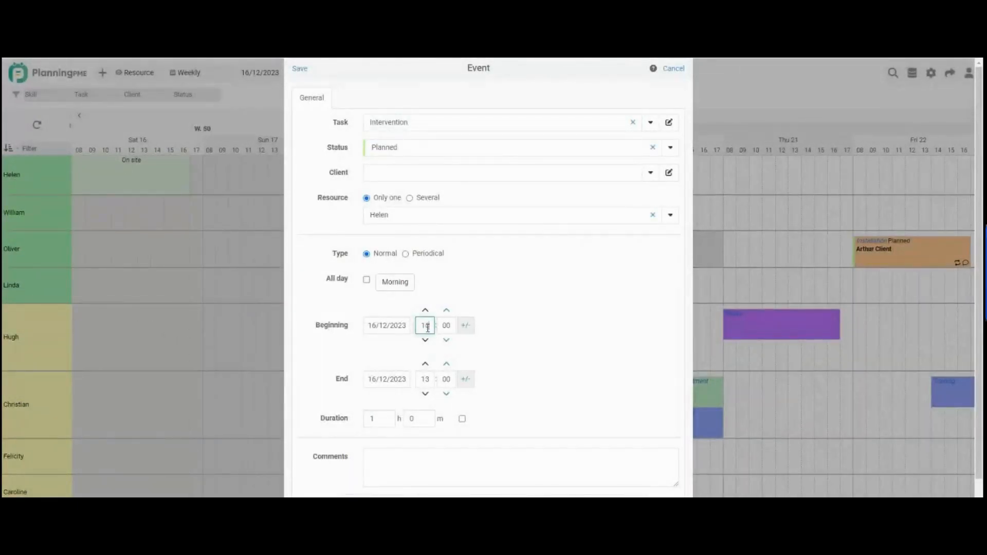
{"action": "double_click", "coordinate": [426, 379]}
{"action": "type", "text": "12"}
{"action": "scroll", "coordinate": [423, 395], "scroll_direction": "down", "scroll_amount": 1}
{"action": "left_click", "coordinate": [312, 492]}
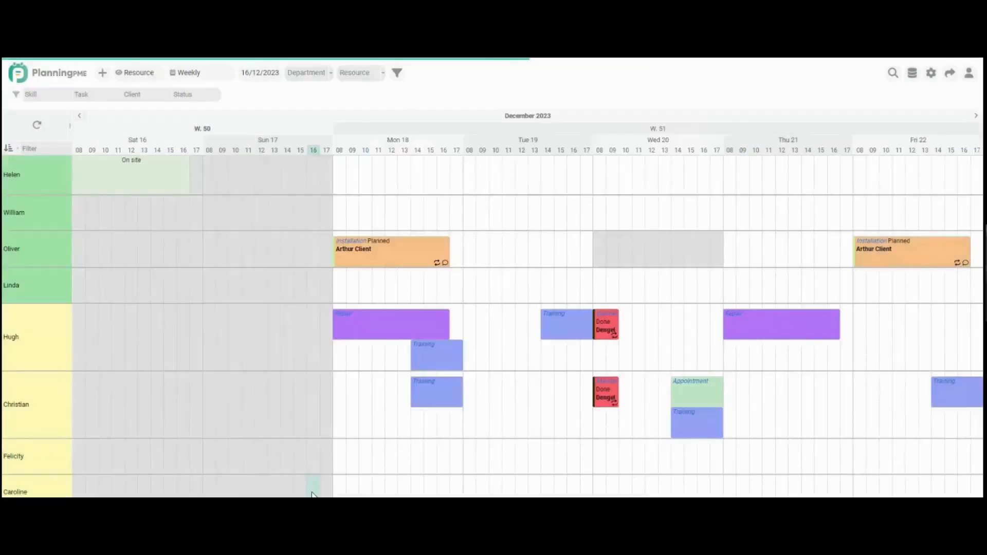
{"action": "mouse_move", "coordinate": [111, 181]}
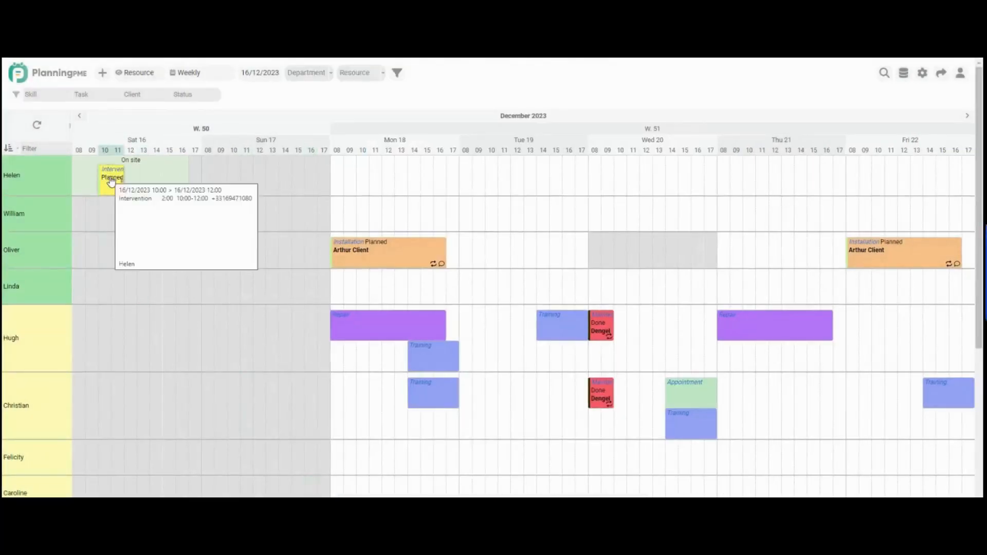